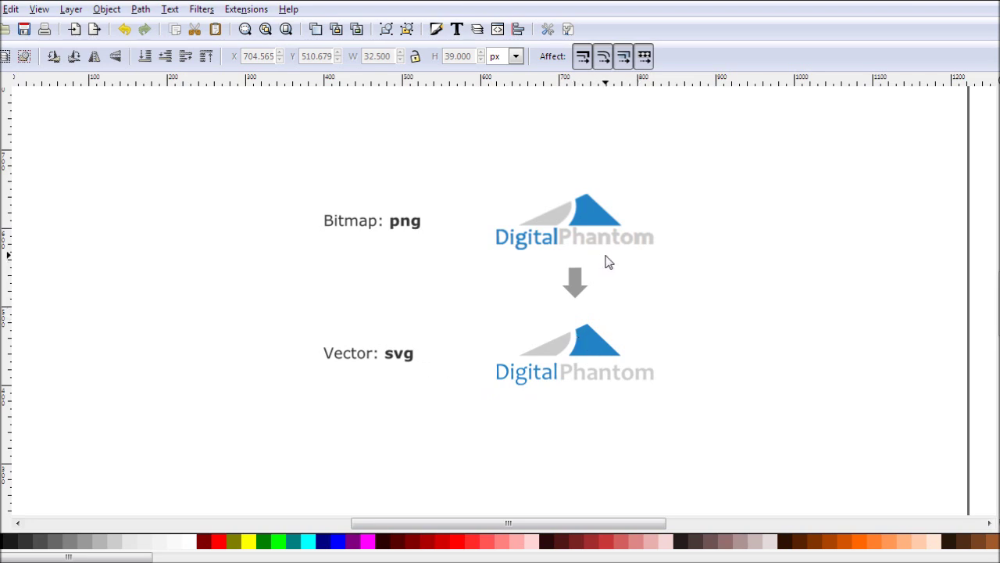
Zoom in on the logos and centre the view on the smooth vector logo.
{"action": "key", "text": "plus"}
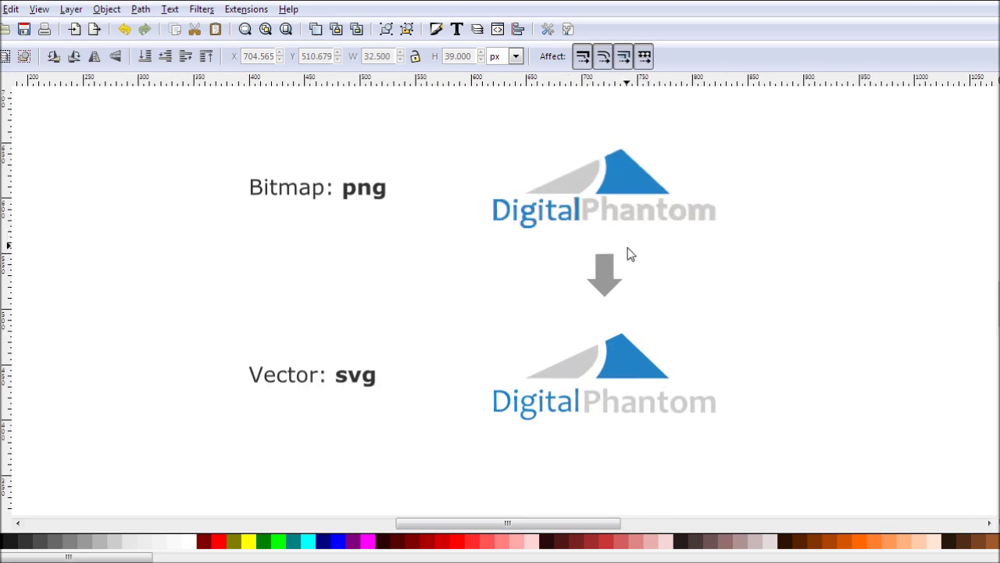
{"action": "left_click_drag", "start_coordinate": [658, 242], "coordinate": [632, 242]}
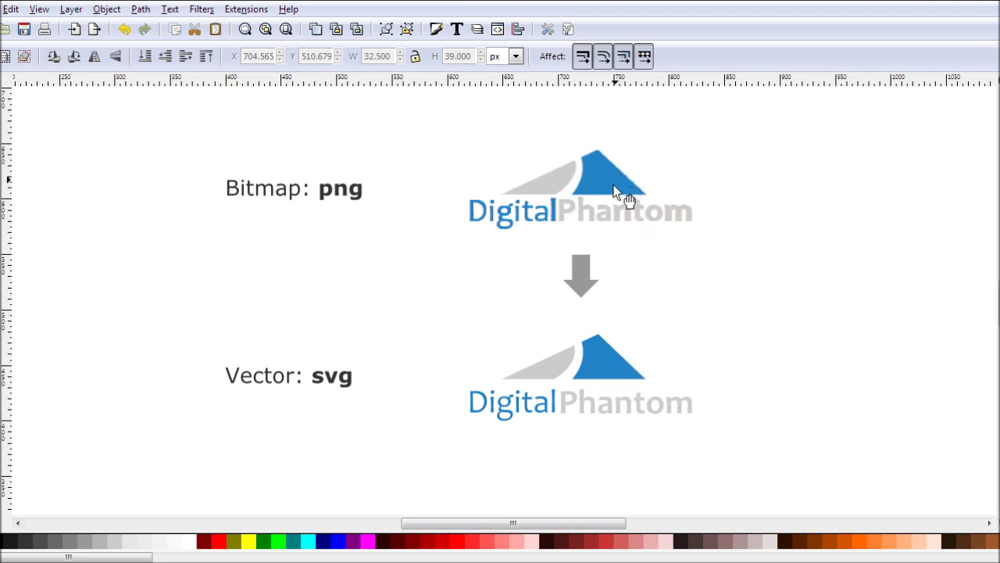
{"action": "key", "text": "plus"}
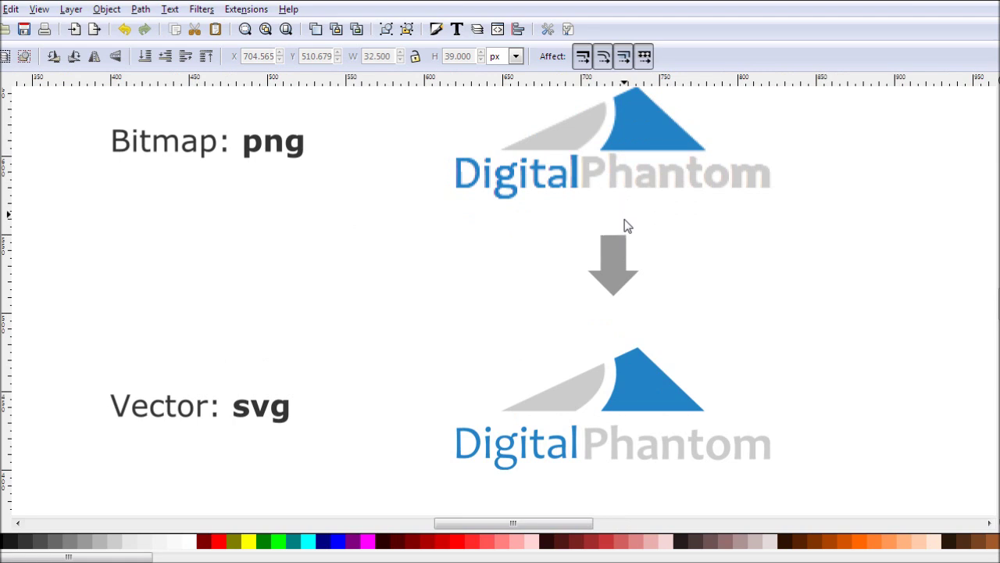
{"action": "key", "text": "plus"}
{"action": "left_click_drag", "start_coordinate": [617, 226], "coordinate": [598, 152]}
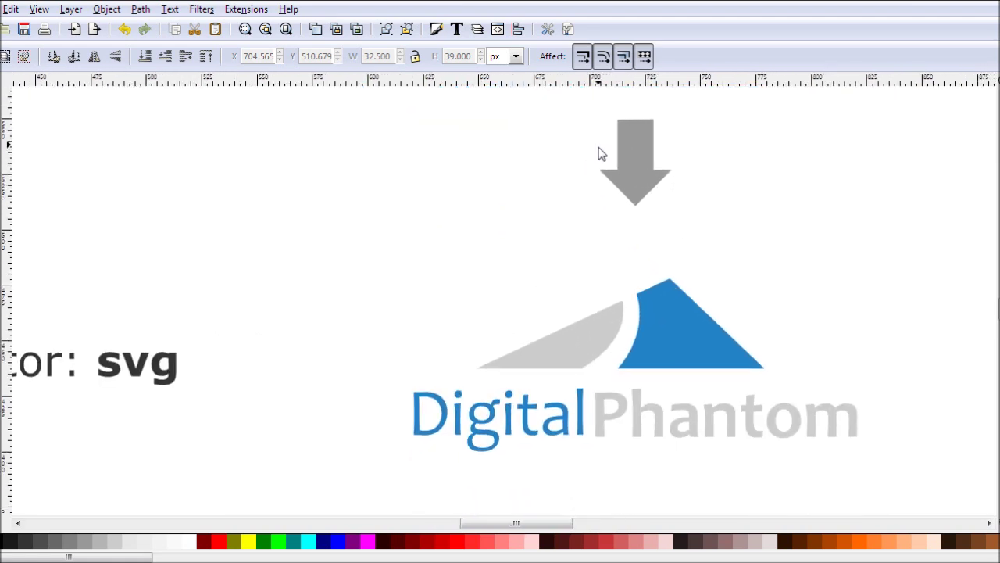
{"action": "scroll", "coordinate": [683, 339], "scroll_direction": "up", "scroll_amount": 2}
{"action": "left_click_drag", "start_coordinate": [639, 337], "coordinate": [599, 216]}
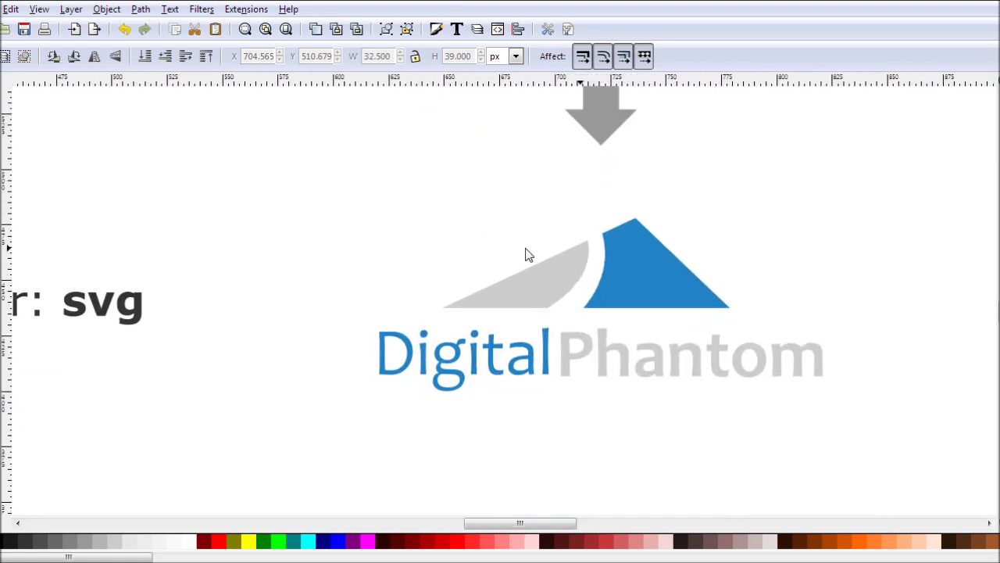
{"action": "scroll", "coordinate": [755, 419], "scroll_direction": "down", "scroll_amount": 5}
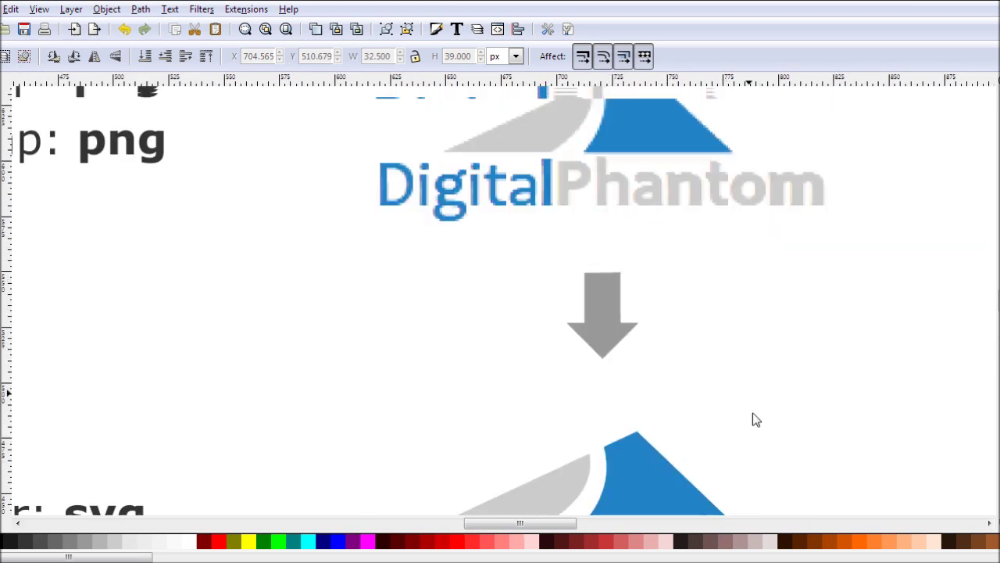
{"action": "scroll", "coordinate": [756, 419], "scroll_direction": "up", "scroll_amount": 2}
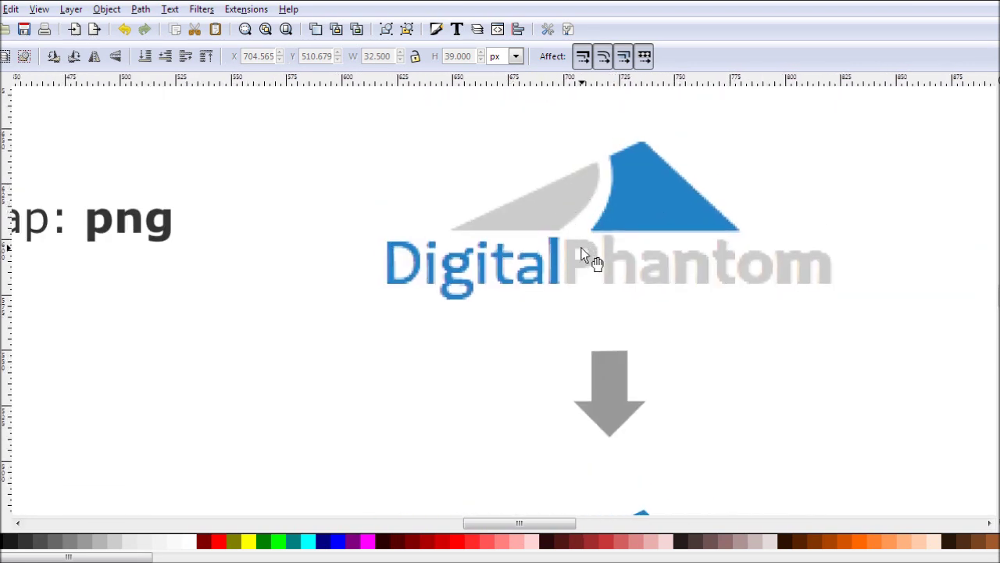
{"action": "scroll", "coordinate": [572, 249], "scroll_direction": "up", "scroll_amount": 3}
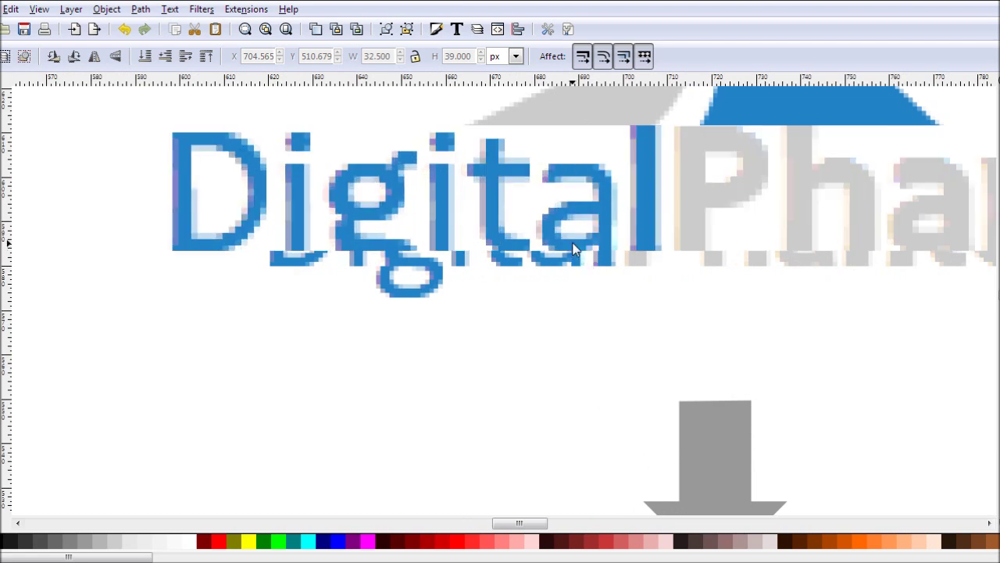
Pan over to the pixelated bitmap lettering to compare it with the vector version.
{"action": "left_click_drag", "start_coordinate": [734, 202], "coordinate": [576, 364]}
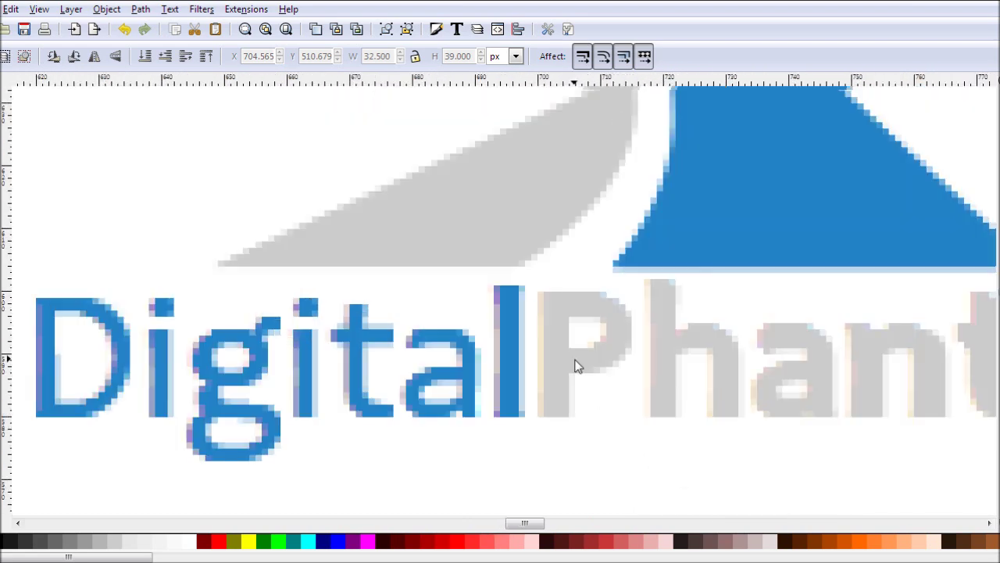
{"action": "left_click_drag", "start_coordinate": [576, 420], "coordinate": [592, 258]}
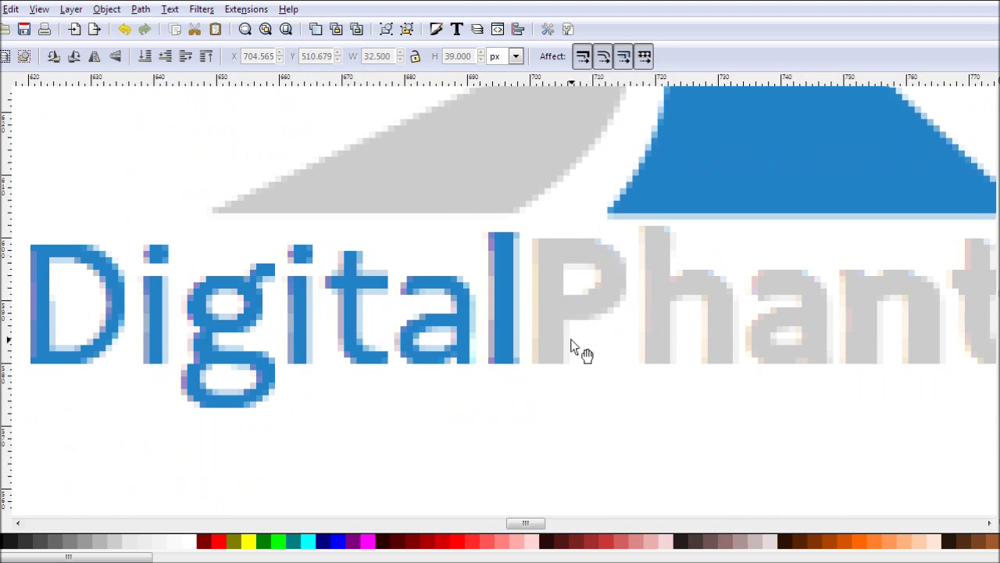
{"action": "scroll", "coordinate": [547, 183], "scroll_direction": "down", "scroll_amount": 10}
{"action": "scroll", "coordinate": [515, 271], "scroll_direction": "down", "scroll_amount": 8}
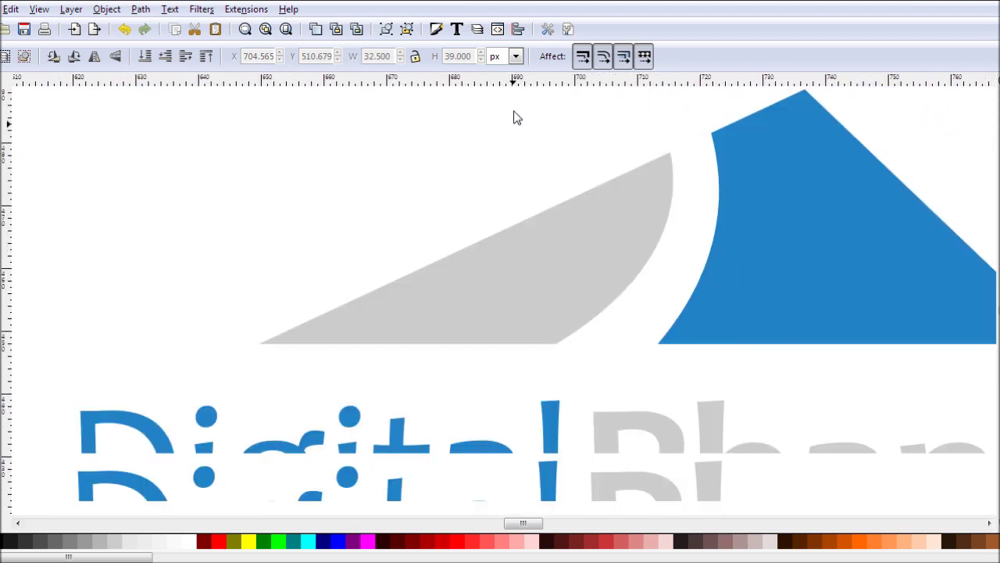
{"action": "scroll", "coordinate": [625, 291], "scroll_direction": "down", "scroll_amount": 2}
{"action": "scroll", "coordinate": [625, 291], "scroll_direction": "right", "scroll_amount": 2}
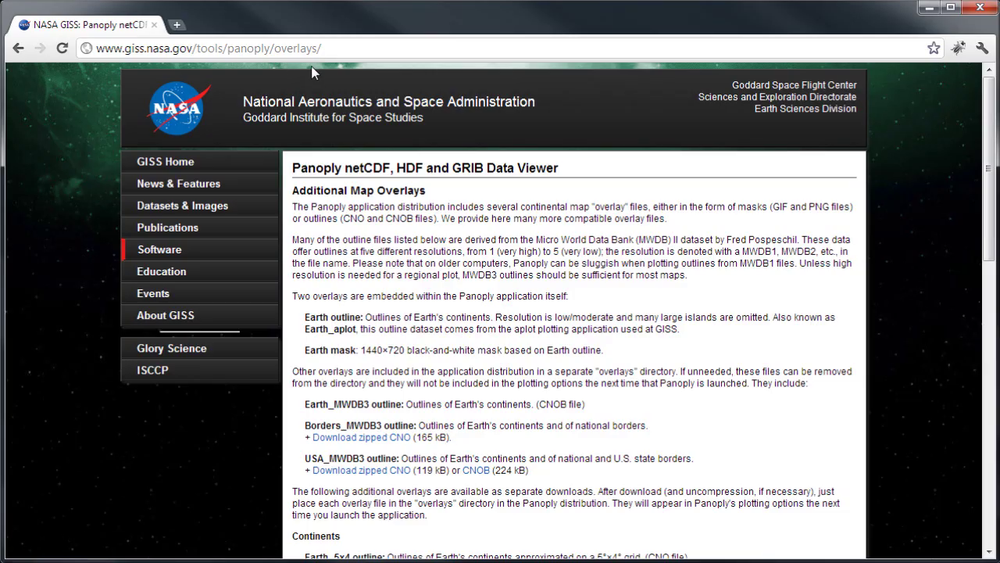
Scroll to the Continents list and download the Earth_MWDB1 mask GIF.
{"action": "scroll", "coordinate": [399, 203], "scroll_direction": "down", "scroll_amount": 3}
{"action": "scroll", "coordinate": [391, 224], "scroll_direction": "down", "scroll_amount": 1}
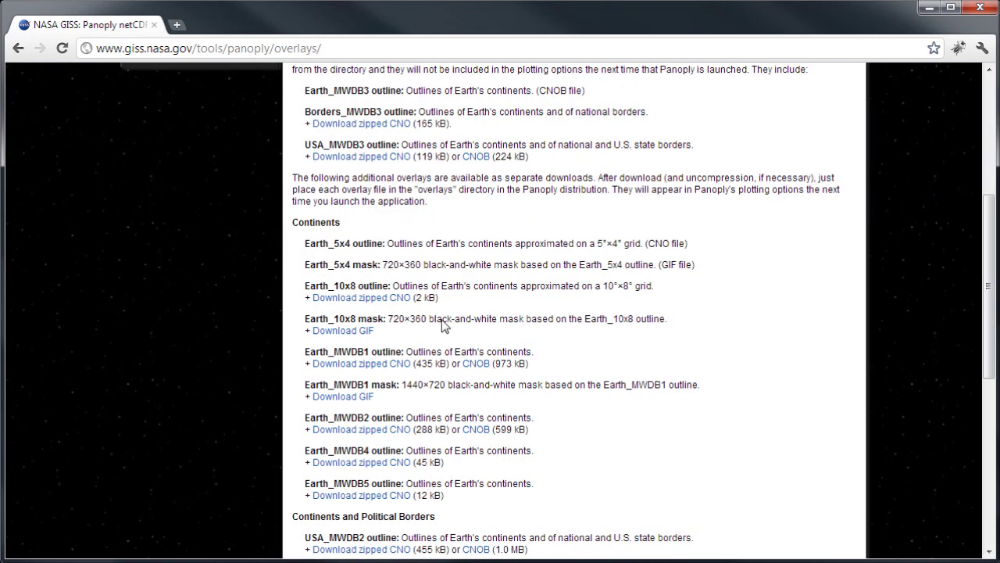
{"action": "left_click", "coordinate": [361, 397]}
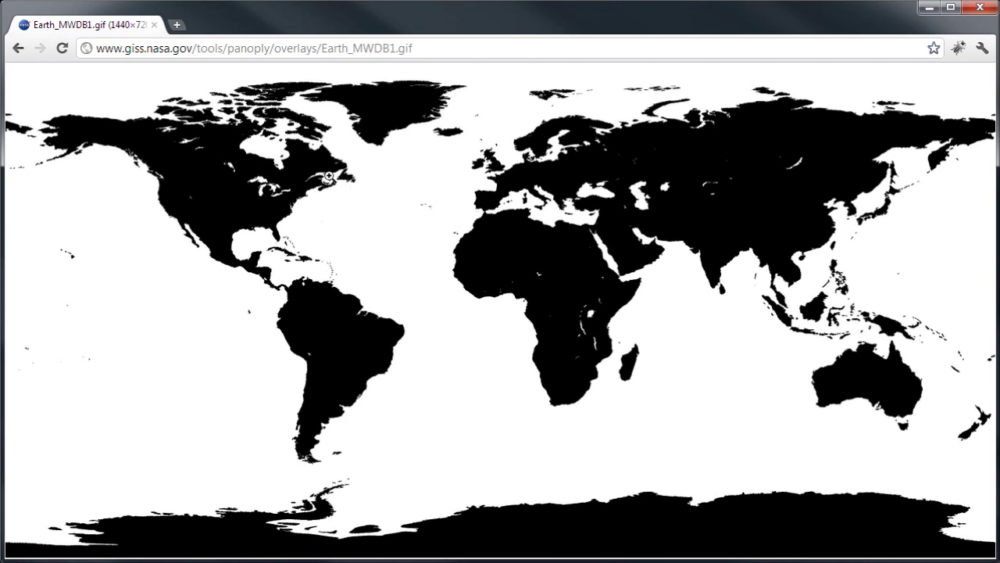
Copy the Earth_MWDB1 world map image from the browser.
{"action": "right_click", "coordinate": [286, 196]}
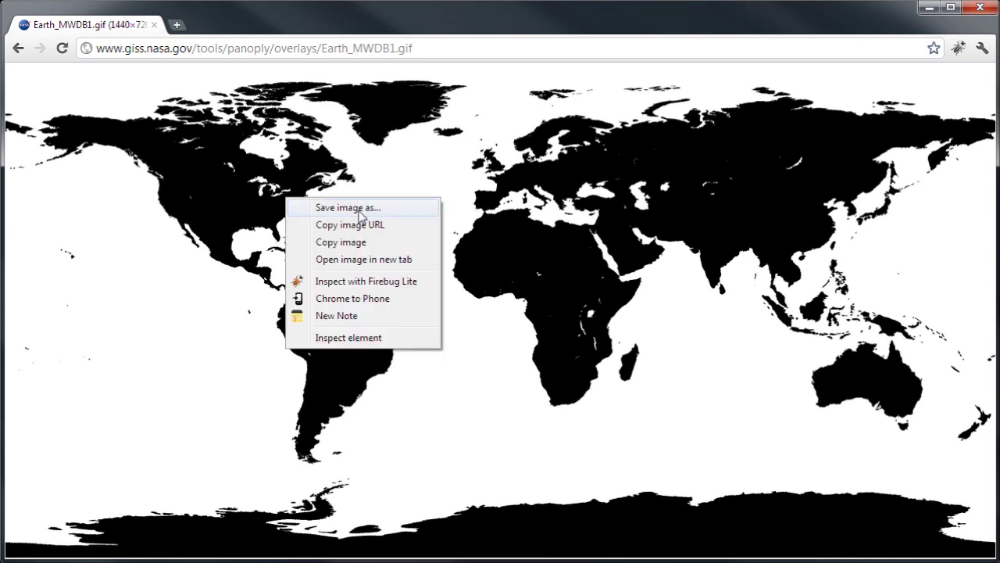
{"action": "left_click", "coordinate": [355, 241]}
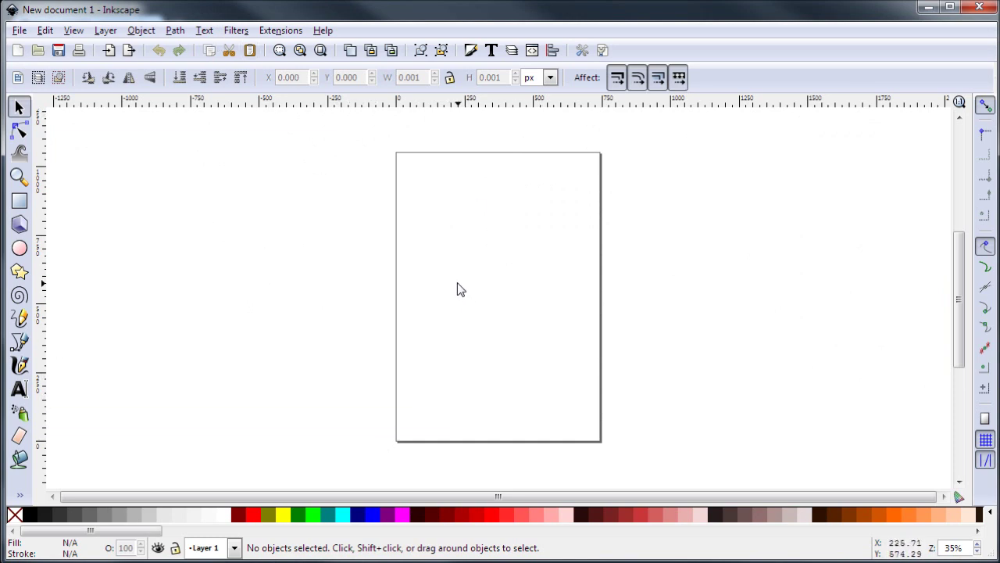
Paste the 1440×720 world map into the new document, move it over the page, and open Trace Bitmap.
{"action": "right_click", "coordinate": [436, 255]}
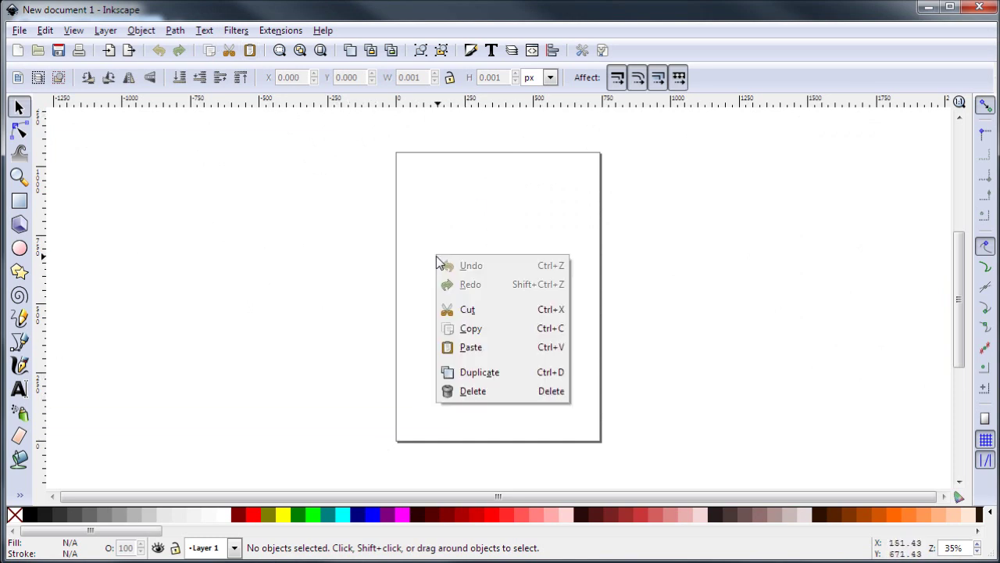
{"action": "left_click", "coordinate": [483, 349]}
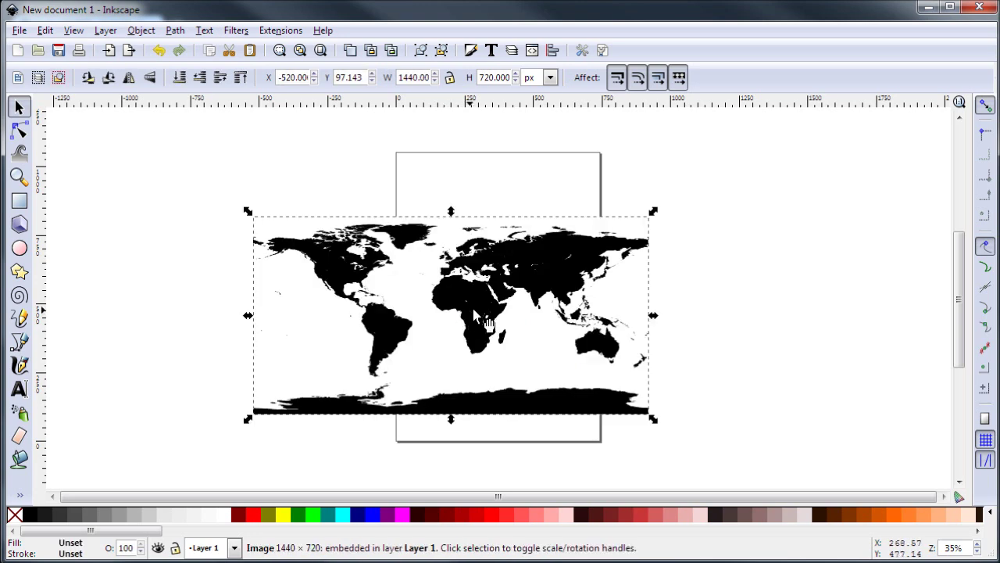
{"action": "left_click_drag", "start_coordinate": [474, 312], "coordinate": [520, 258]}
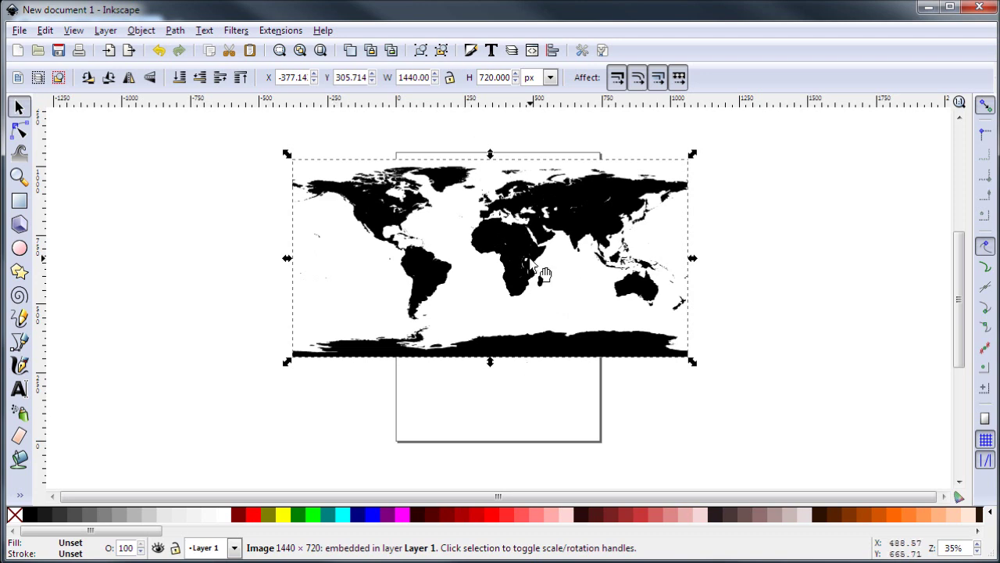
{"action": "left_click", "coordinate": [175, 30]}
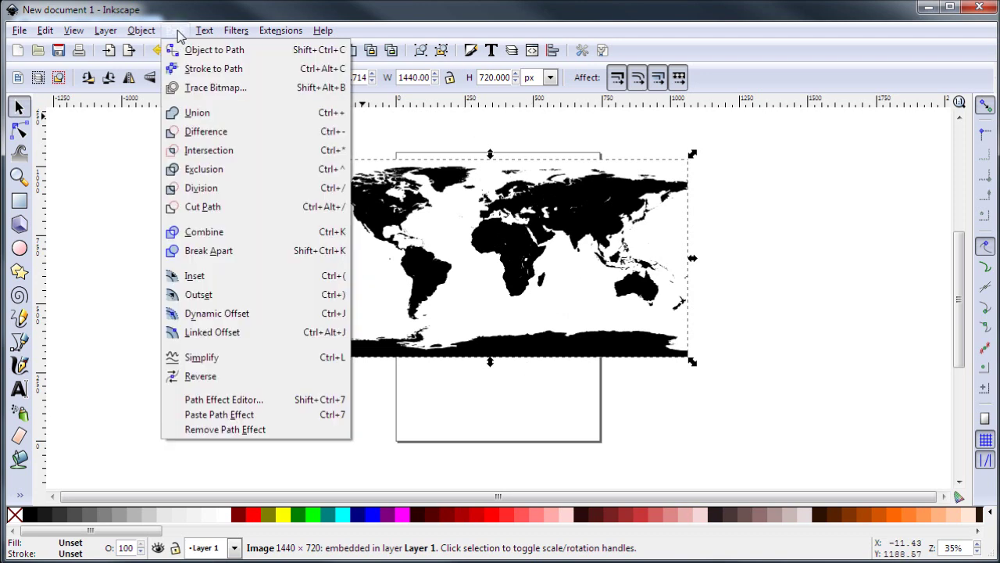
{"action": "left_click", "coordinate": [246, 93]}
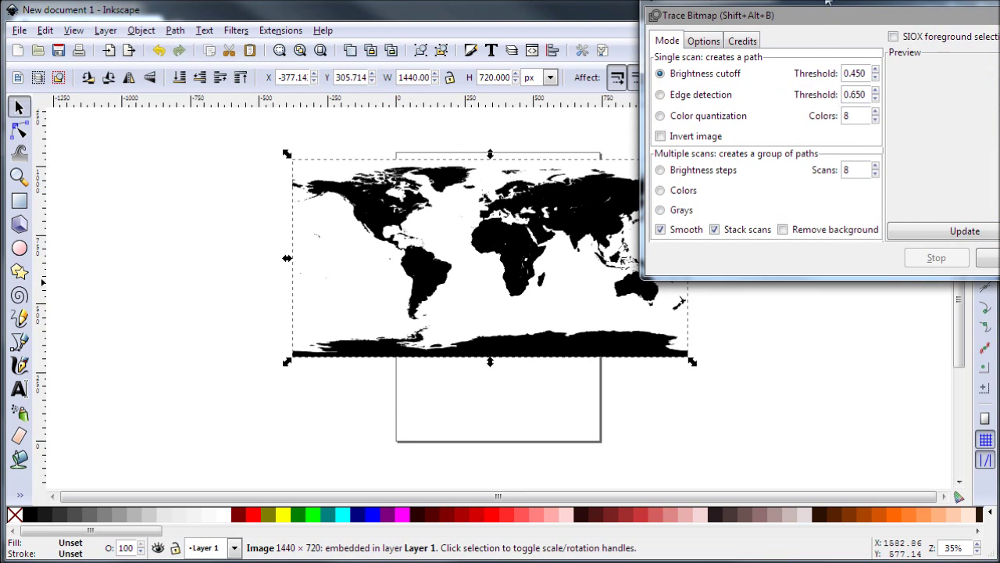
Trace the bitmap at brightness cutoff 0.450 into a 3309-node path.
{"action": "mouse_move", "coordinate": [828, 2]}
{"action": "left_mouse_down"}
{"action": "mouse_move", "coordinate": [629, 66]}
{"action": "mouse_move", "coordinate": [640, 66]}
{"action": "left_mouse_up"}
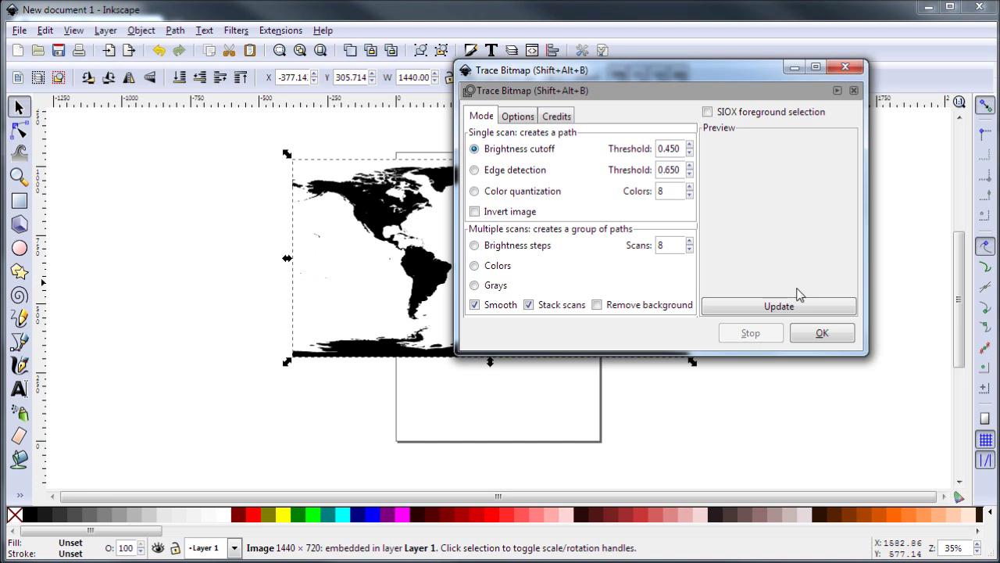
{"action": "left_click", "coordinate": [827, 334]}
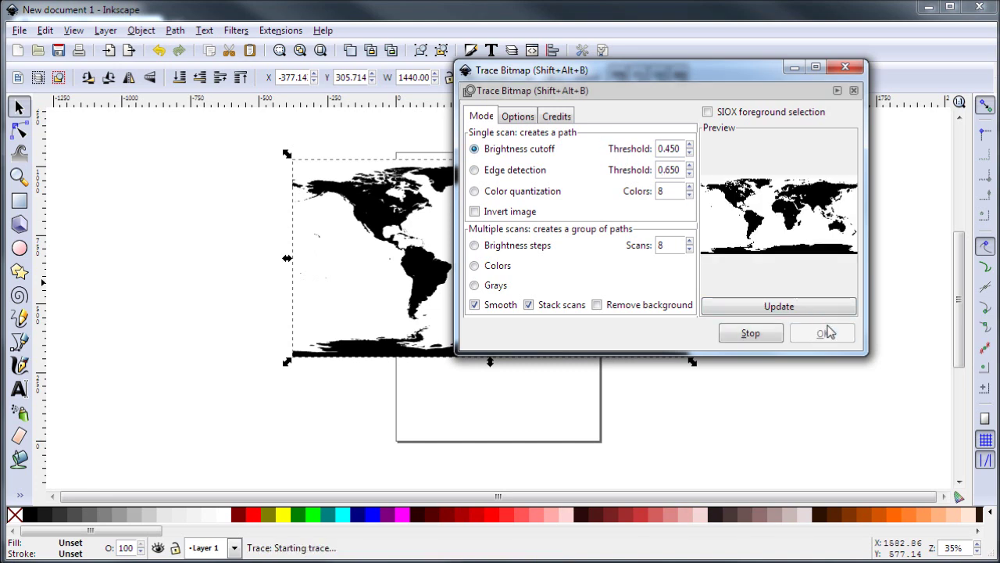
{"action": "left_click", "coordinate": [845, 68]}
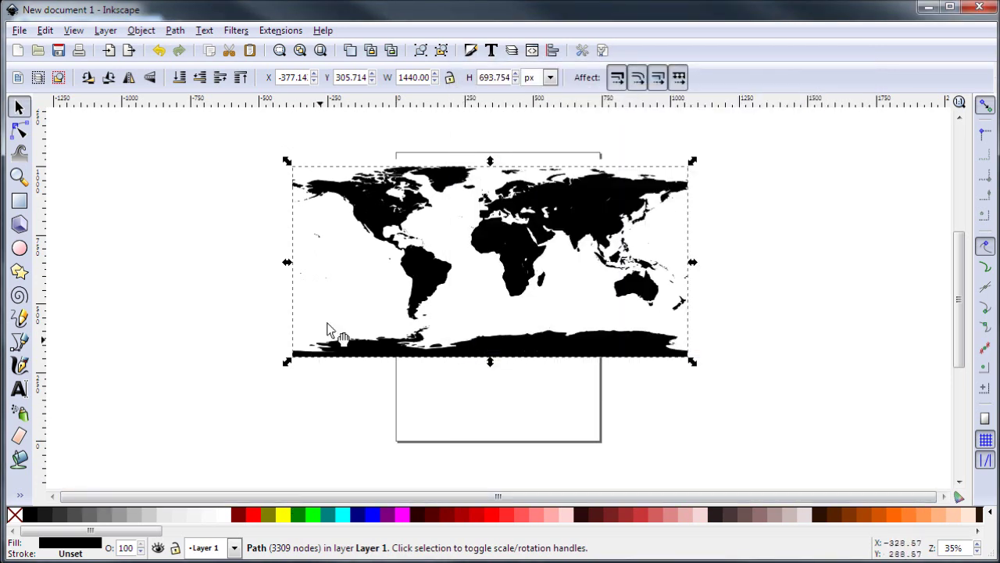
Fill the traced map with Maroon and move it beside the bitmap.
{"action": "left_click", "coordinate": [239, 515]}
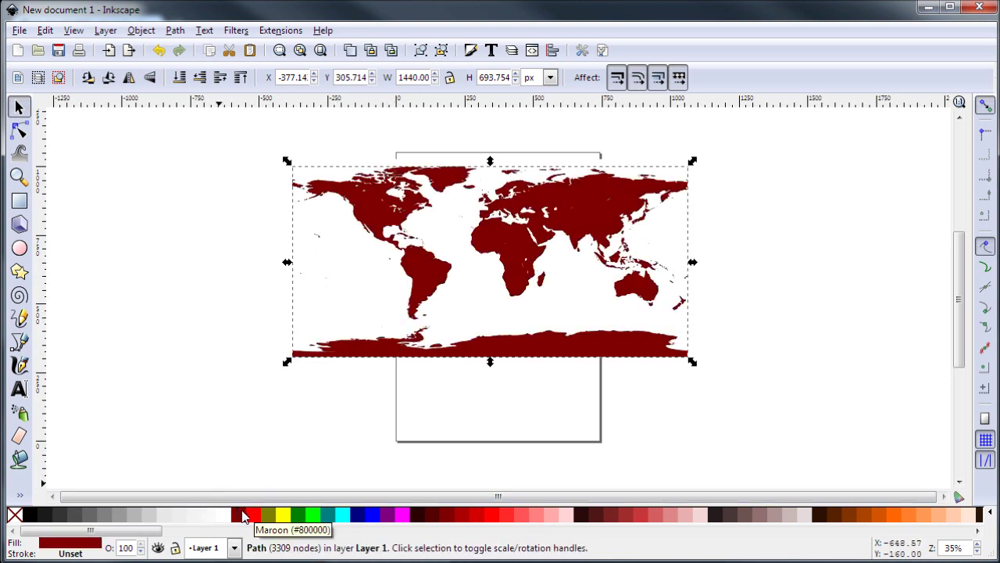
{"action": "left_click_drag", "start_coordinate": [440, 382], "coordinate": [297, 346]}
{"action": "left_click_drag", "start_coordinate": [360, 229], "coordinate": [768, 267]}
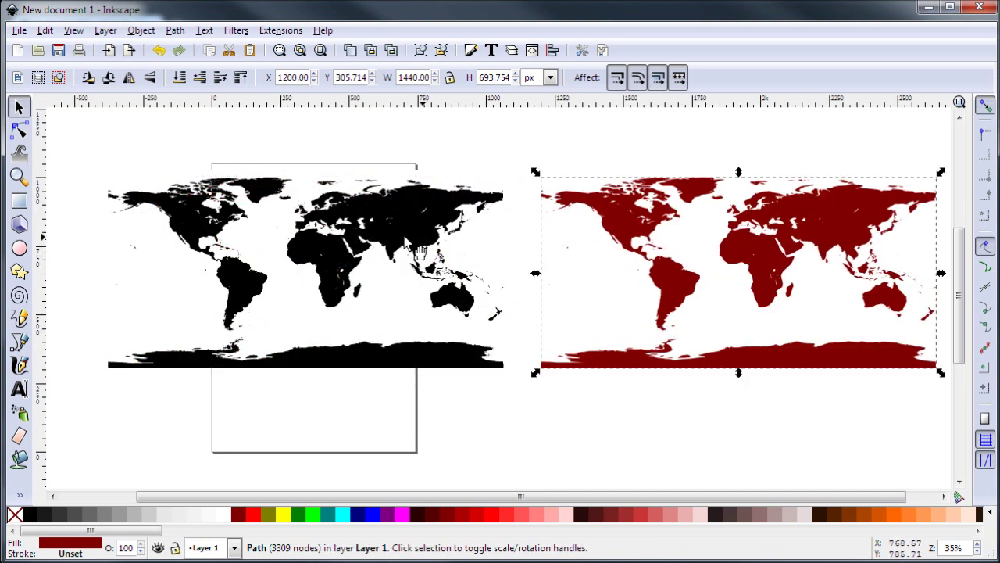
Delete the original bitmap and move the maroon path back over the page.
{"action": "left_click", "coordinate": [370, 231]}
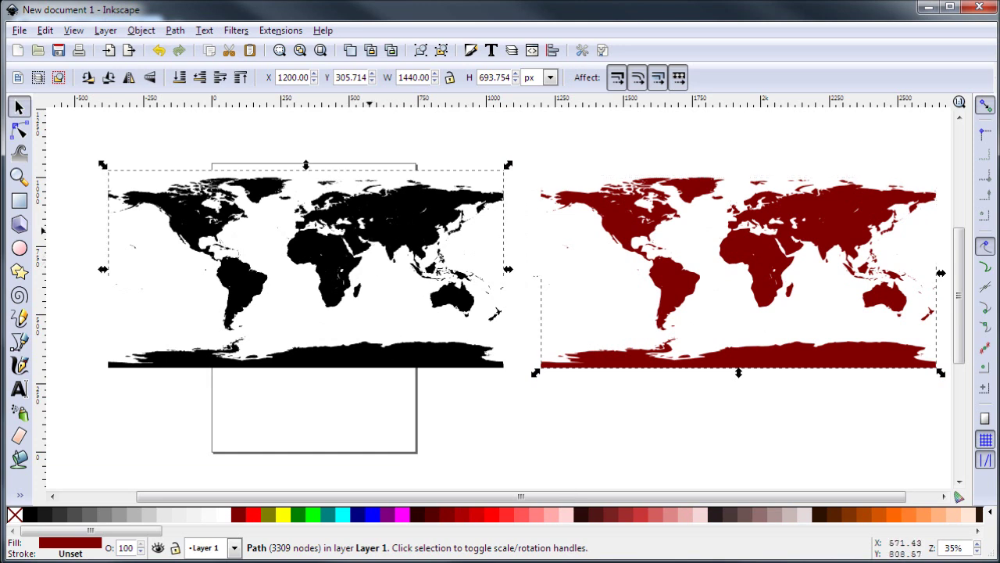
{"action": "key", "text": "Delete"}
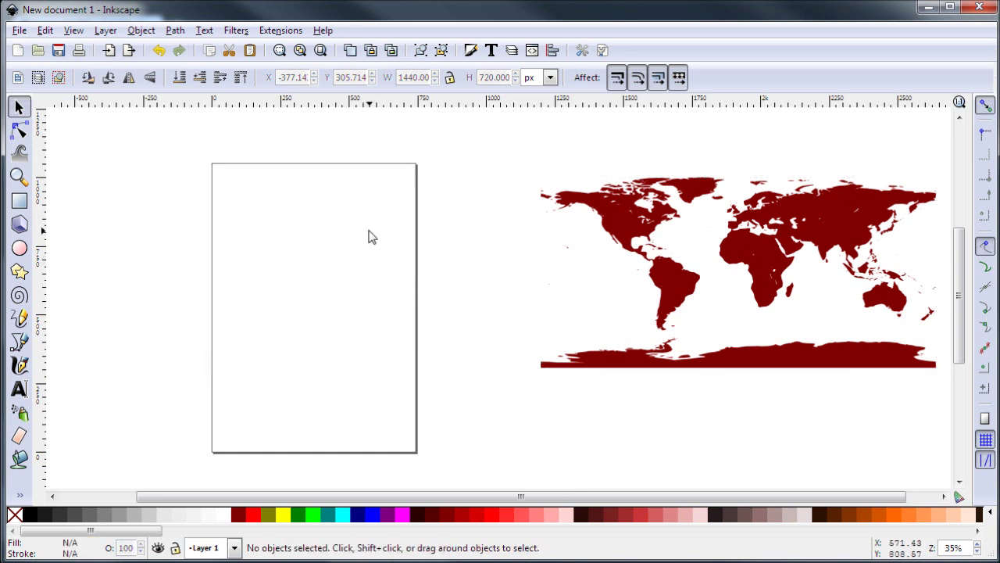
{"action": "left_click", "coordinate": [797, 242]}
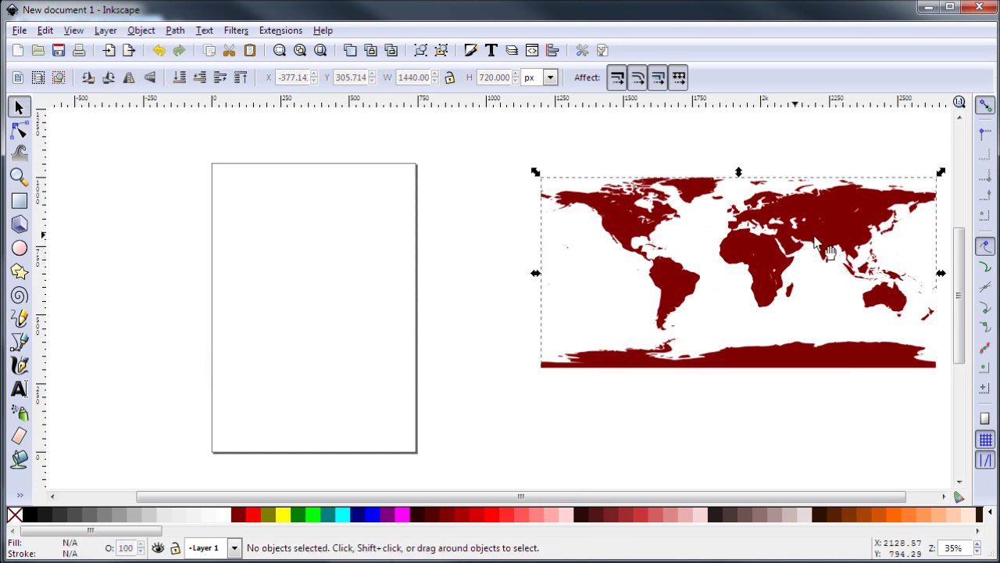
{"action": "left_click_drag", "start_coordinate": [805, 244], "coordinate": [406, 250]}
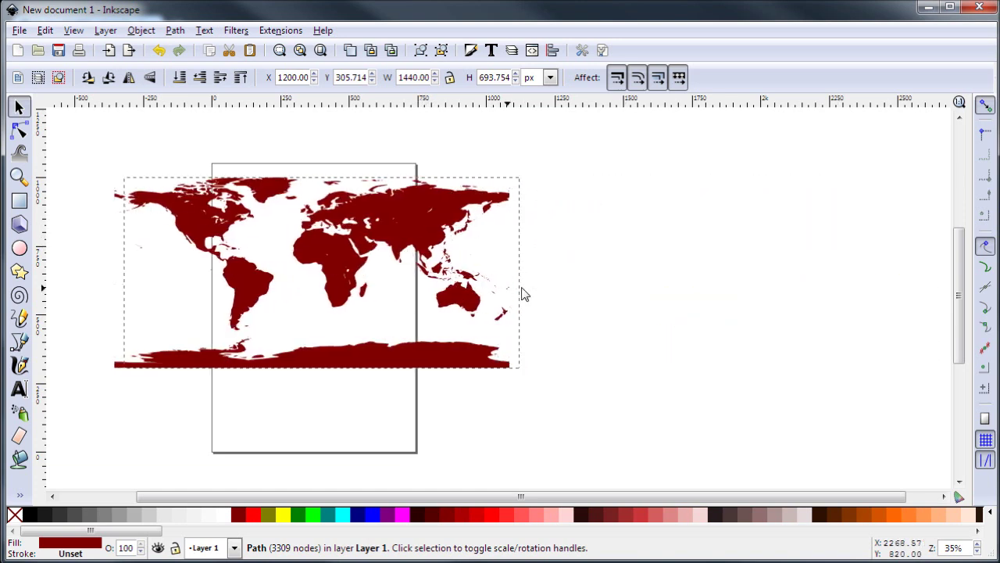
{"action": "left_click_drag", "start_coordinate": [525, 290], "coordinate": [709, 263]}
{"action": "left_click_drag", "start_coordinate": [574, 243], "coordinate": [554, 284]}
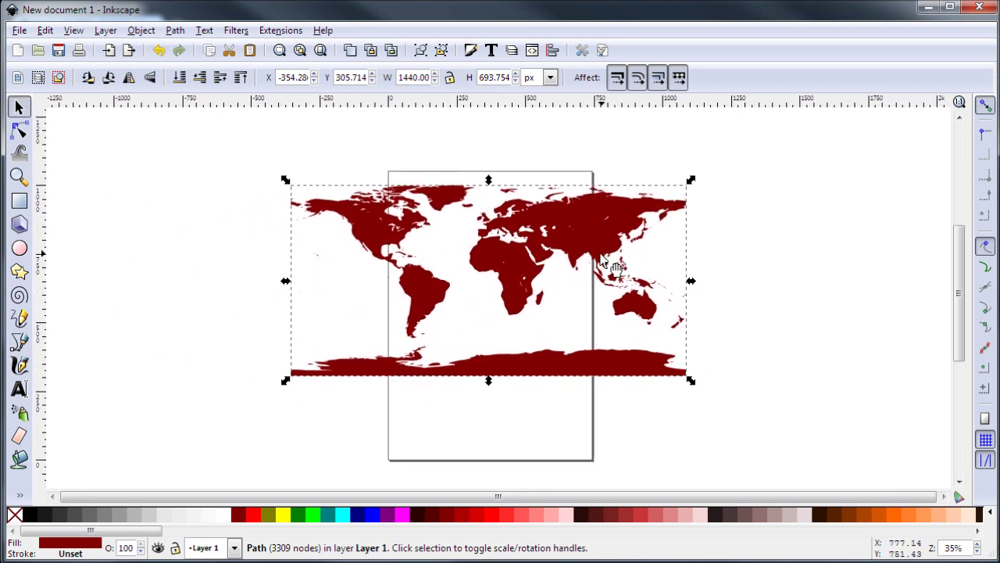
{"action": "scroll", "coordinate": [488, 245], "scroll_direction": "up", "scroll_amount": 2}
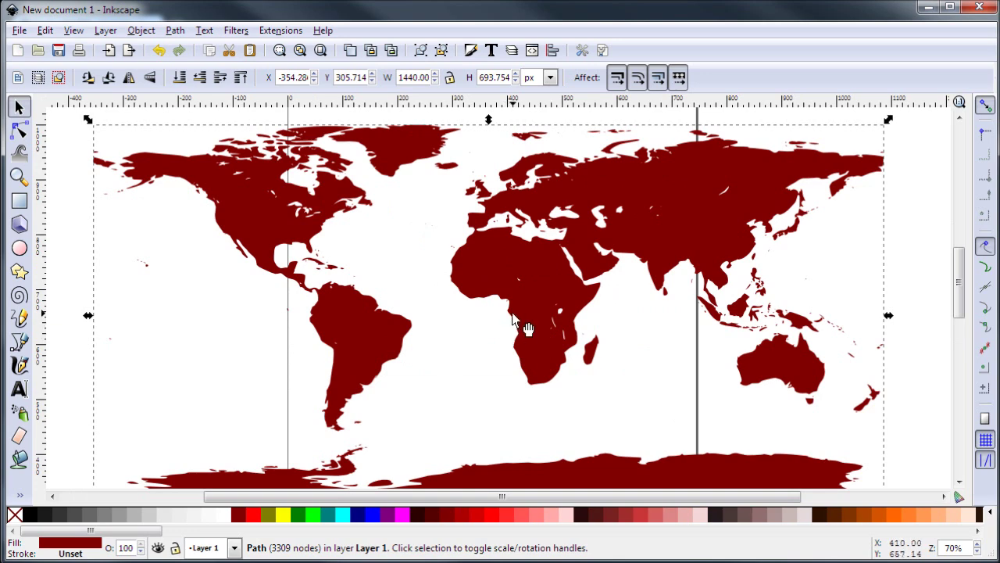
{"action": "scroll", "coordinate": [507, 309], "scroll_direction": "down", "scroll_amount": 2}
{"action": "scroll", "coordinate": [506, 306], "scroll_direction": "up", "scroll_amount": 7}
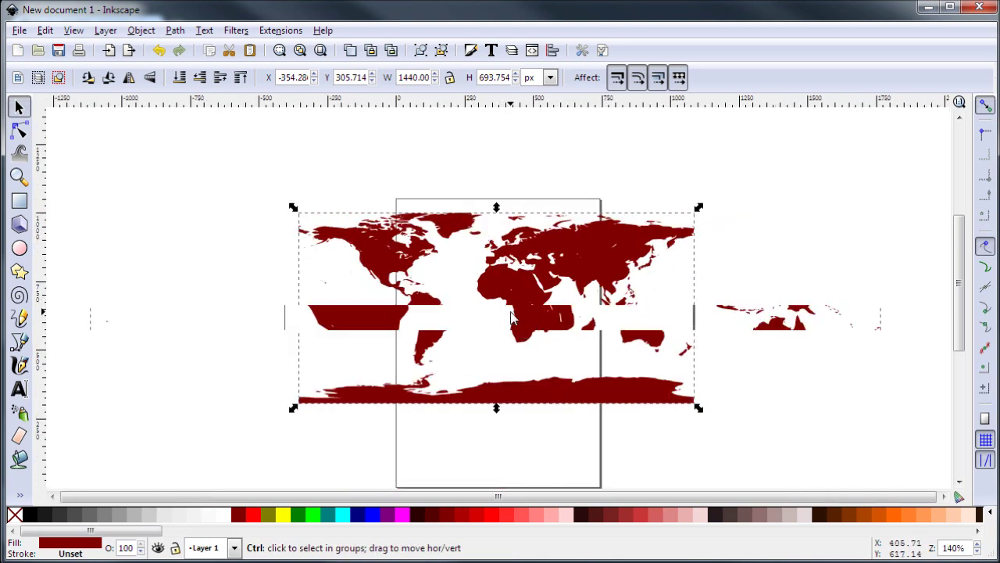
{"action": "scroll", "coordinate": [512, 272], "scroll_direction": "up", "scroll_amount": 11}
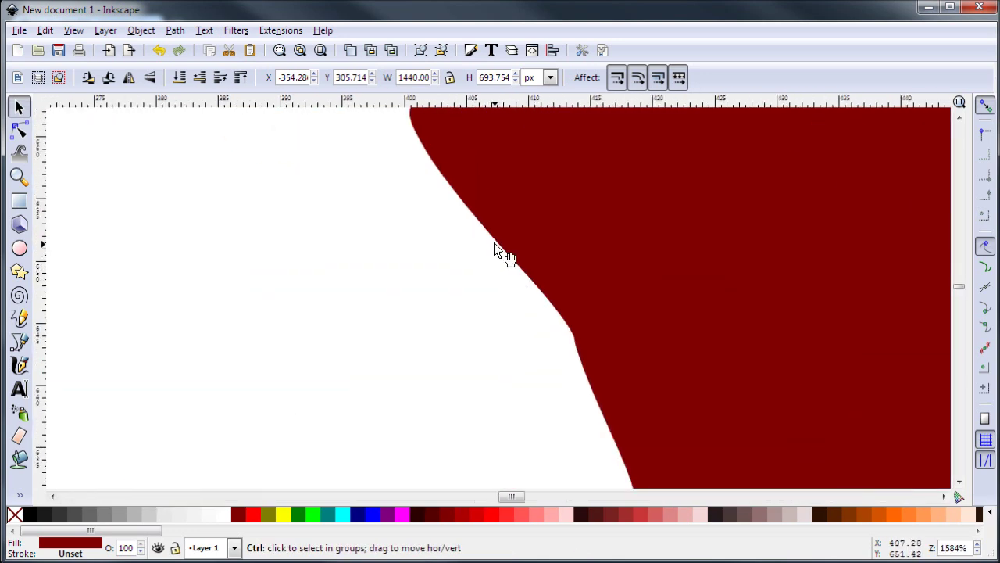
{"action": "scroll", "coordinate": [497, 247], "scroll_direction": "up", "scroll_amount": 1}
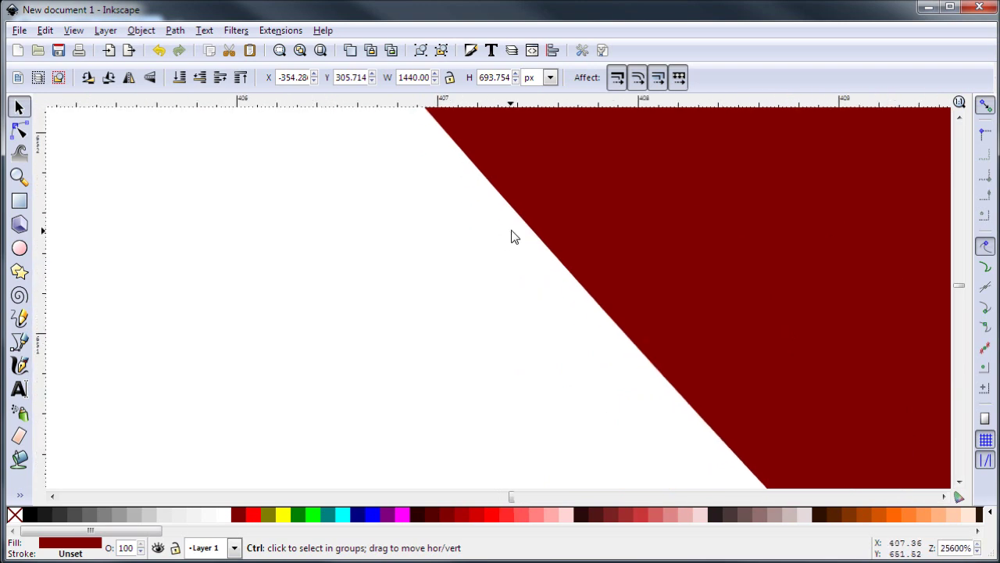
{"action": "scroll", "coordinate": [524, 225], "scroll_direction": "down", "scroll_amount": 17}
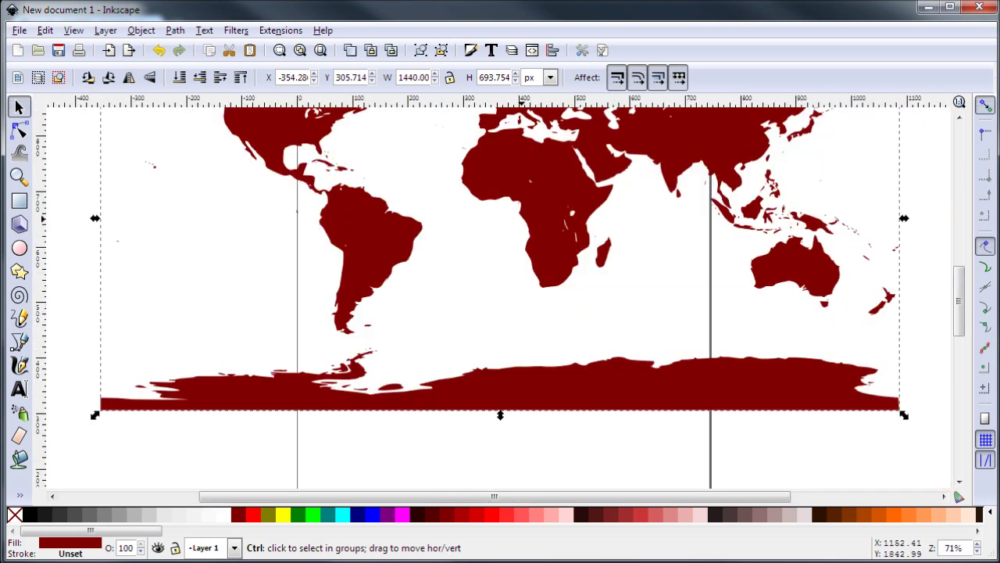
{"action": "scroll", "coordinate": [524, 230], "scroll_direction": "down", "scroll_amount": 1}
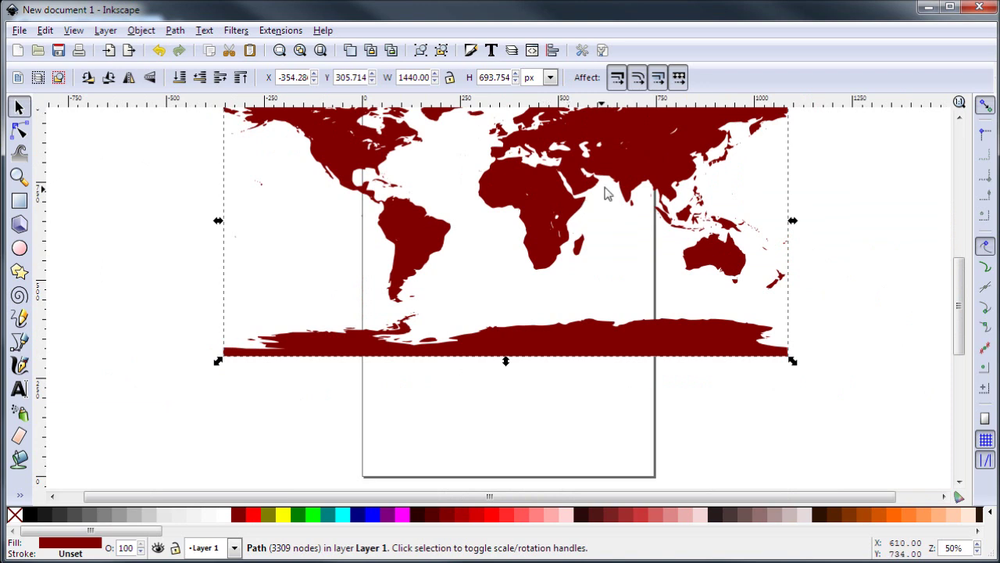
{"action": "left_click_drag", "start_coordinate": [606, 192], "coordinate": [581, 257]}
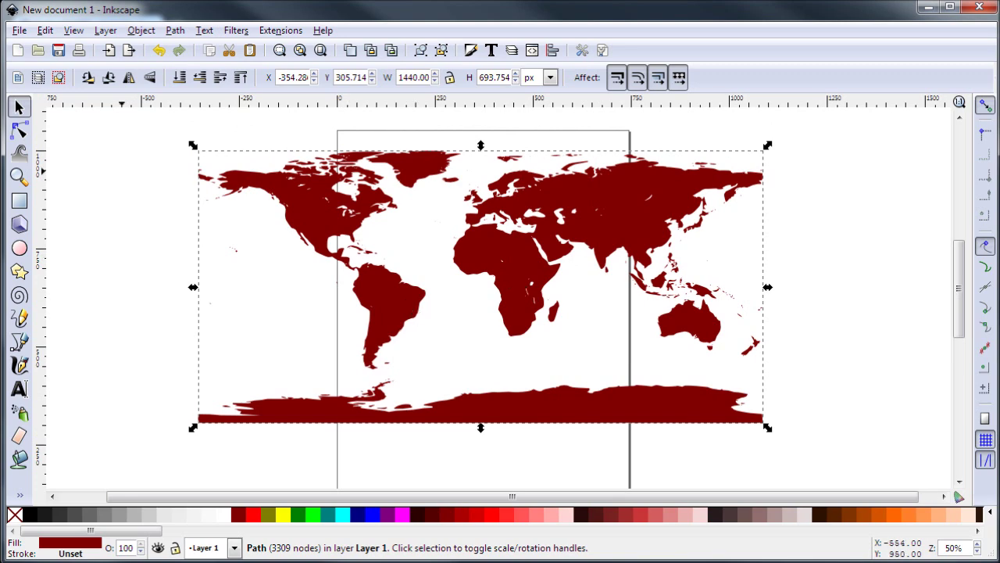
{"action": "left_click", "coordinate": [23, 129]}
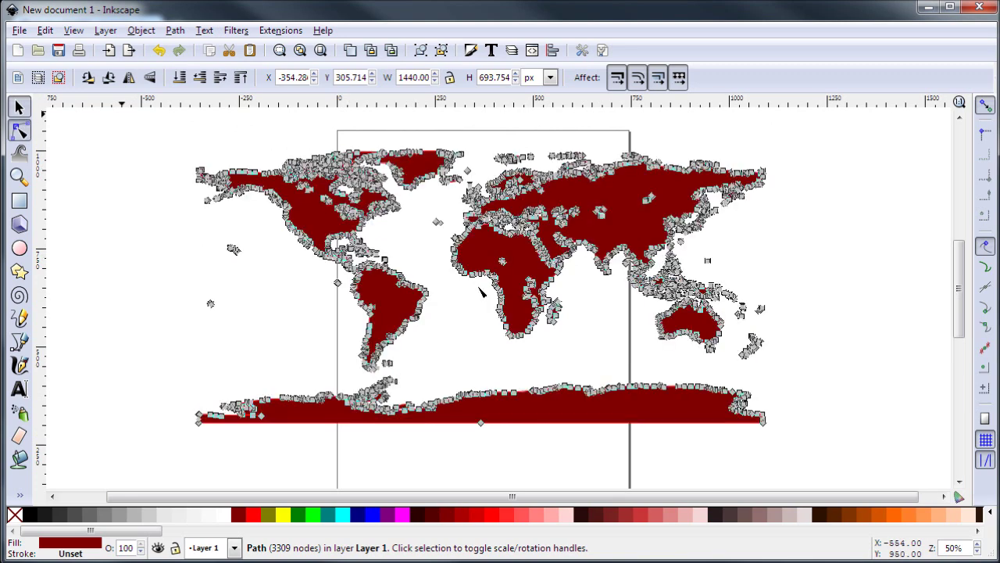
{"action": "scroll", "coordinate": [497, 340], "scroll_direction": "up", "scroll_amount": 2, "text": "ctrl"}
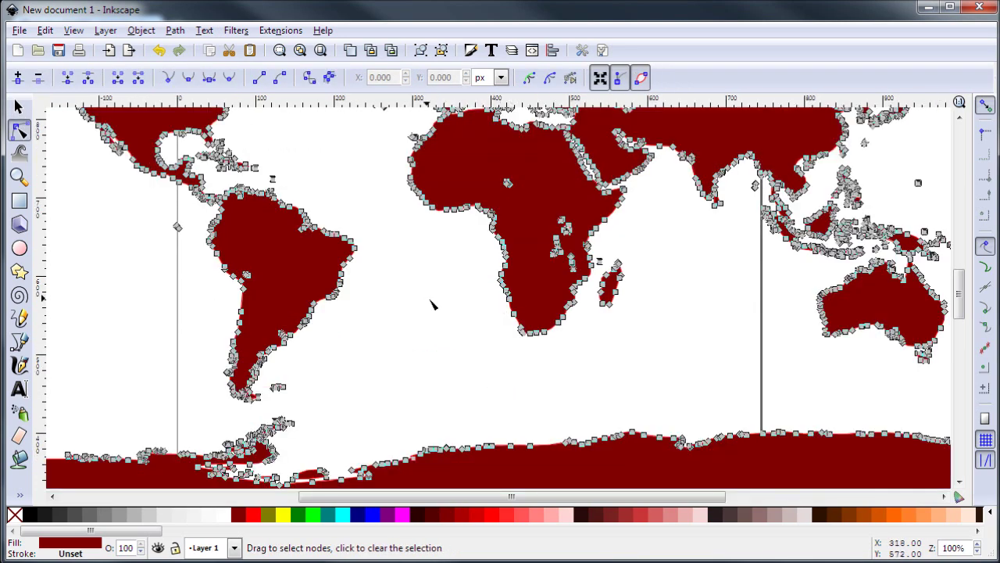
{"action": "scroll", "coordinate": [453, 346], "scroll_direction": "up", "scroll_amount": 3, "text": "ctrl"}
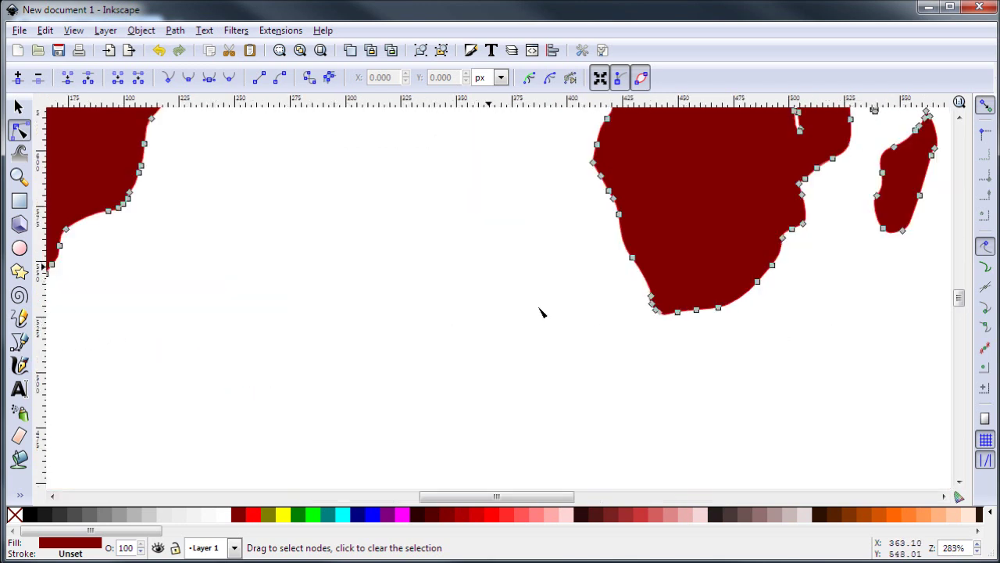
{"action": "scroll", "coordinate": [570, 322], "scroll_direction": "up", "scroll_amount": 1, "text": "ctrl"}
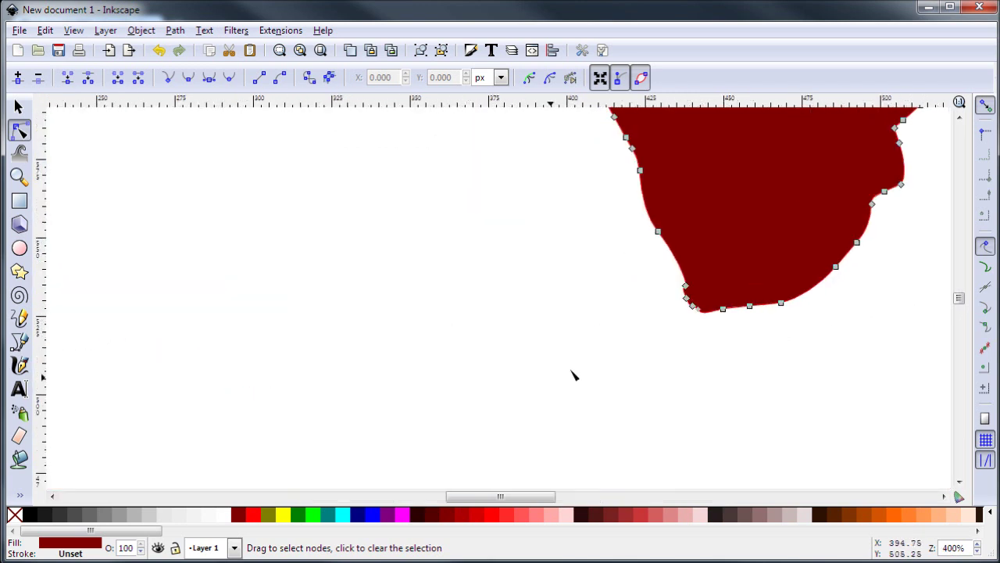
{"action": "scroll", "coordinate": [542, 352], "scroll_direction": "down", "scroll_amount": 5, "text": "ctrl"}
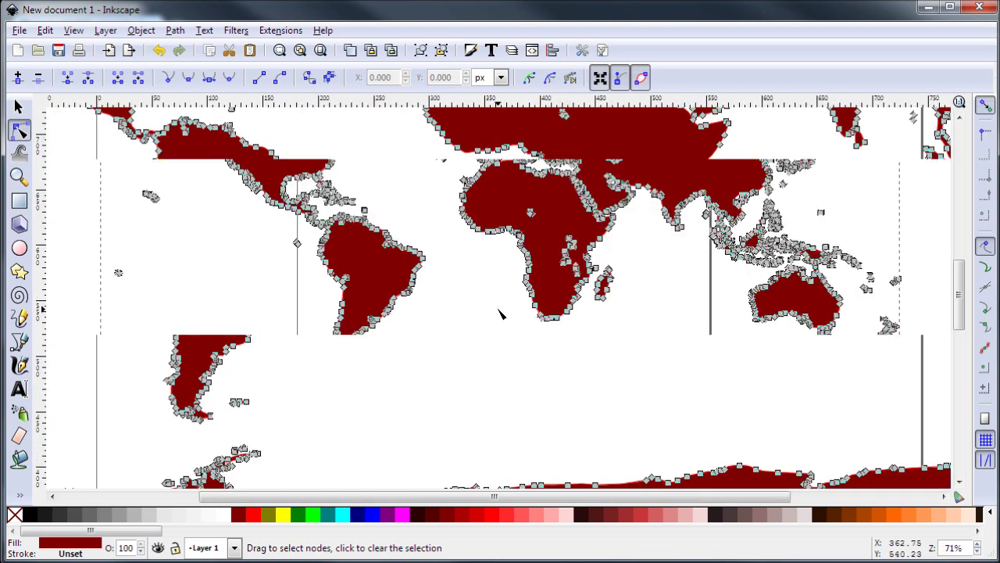
{"action": "scroll", "coordinate": [507, 326], "scroll_direction": "down", "scroll_amount": 1, "text": "ctrl"}
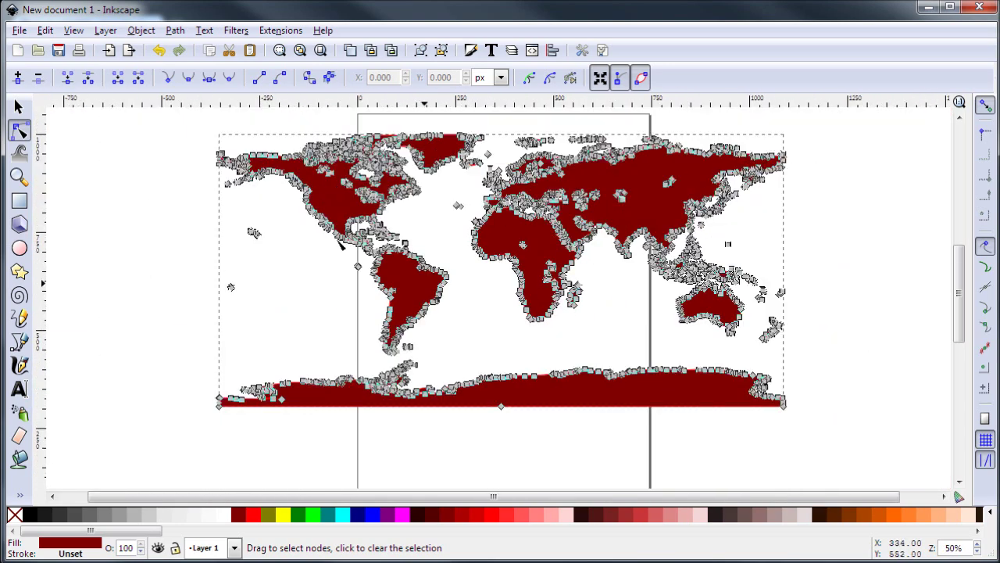
{"action": "left_click", "coordinate": [11, 111]}
Resize the page to the selected map path, giving 1440 × 693.75 px.
{"action": "left_click", "coordinate": [135, 168]}
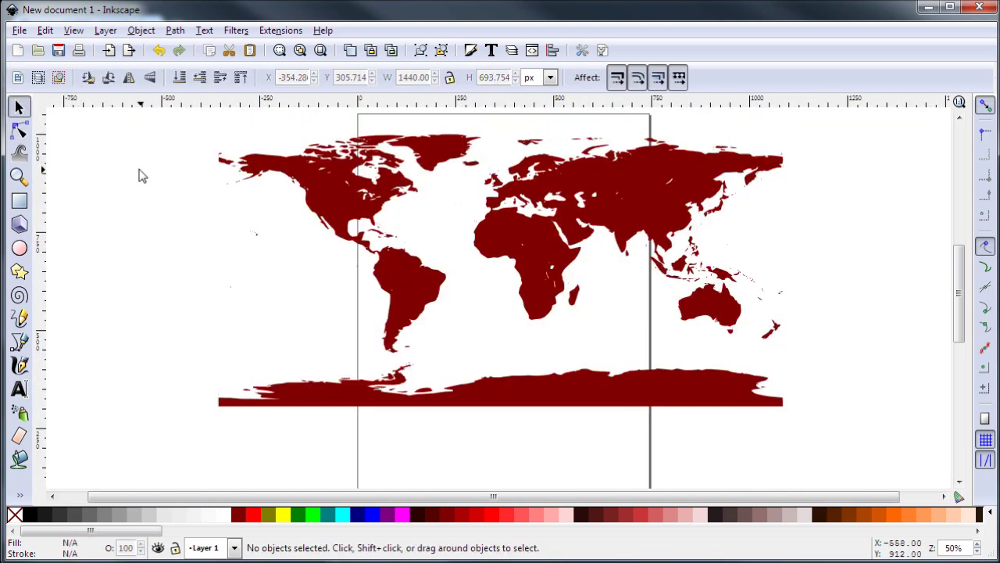
{"action": "scroll", "coordinate": [152, 176], "scroll_direction": "down", "scroll_amount": 1, "text": "ctrl"}
{"action": "left_click_drag", "start_coordinate": [411, 243], "coordinate": [485, 259]}
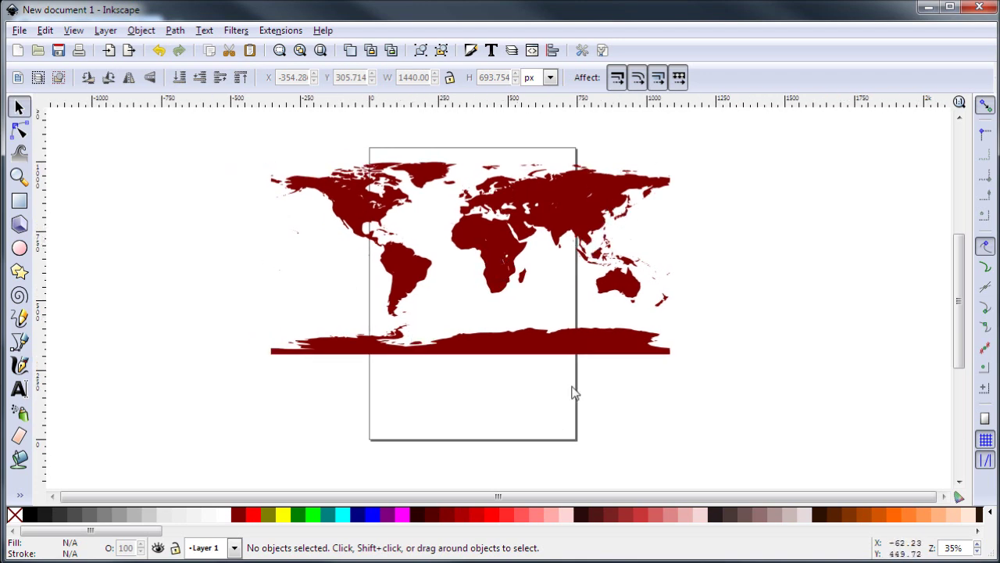
{"action": "left_click", "coordinate": [506, 221]}
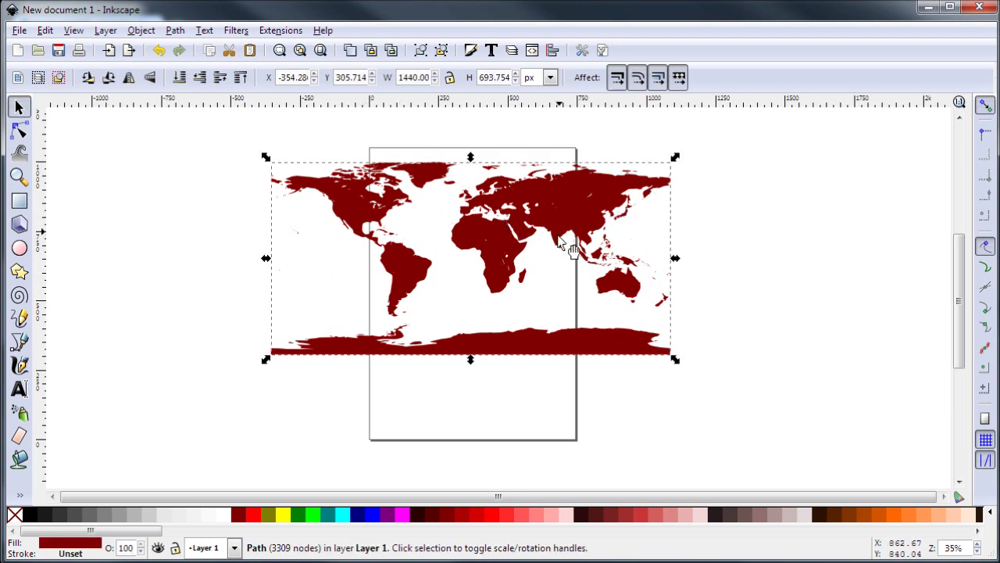
{"action": "left_click", "coordinate": [18, 31]}
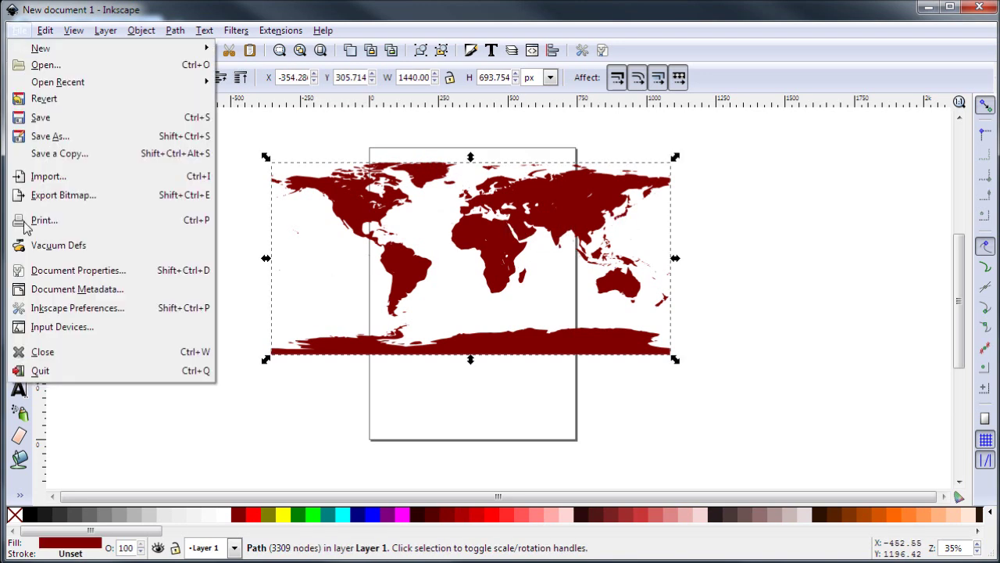
{"action": "left_click", "coordinate": [92, 270]}
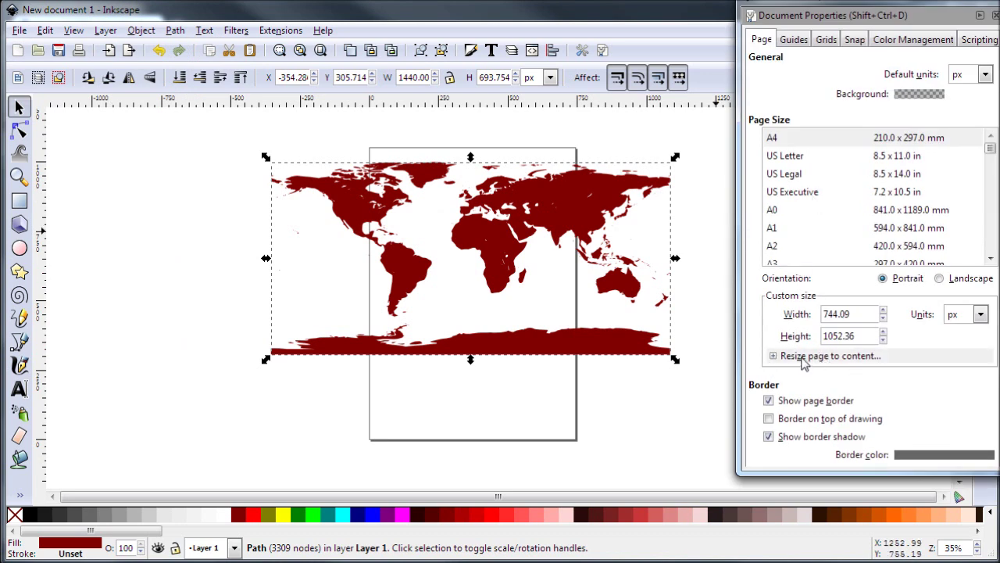
{"action": "left_click", "coordinate": [804, 358]}
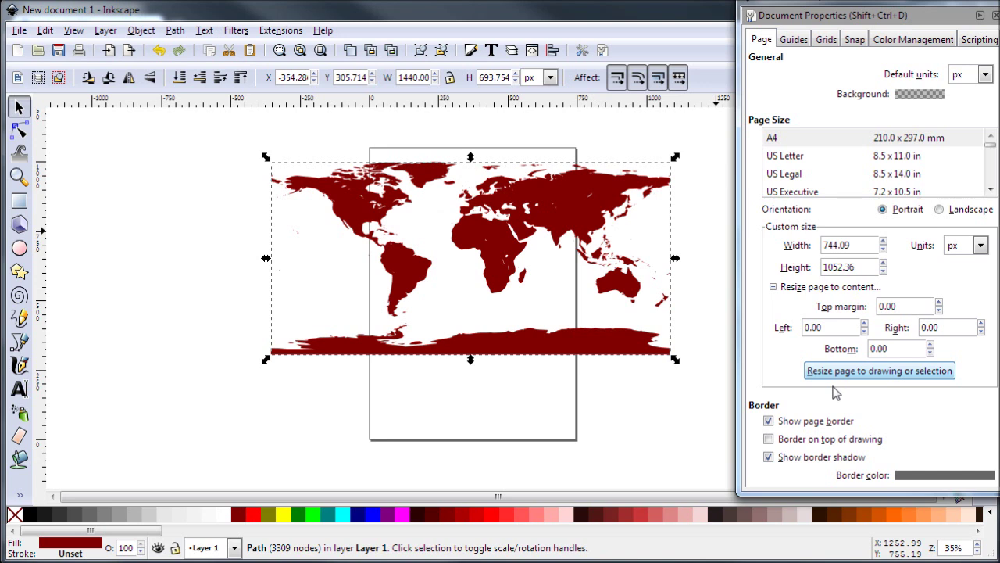
{"action": "left_click", "coordinate": [928, 379]}
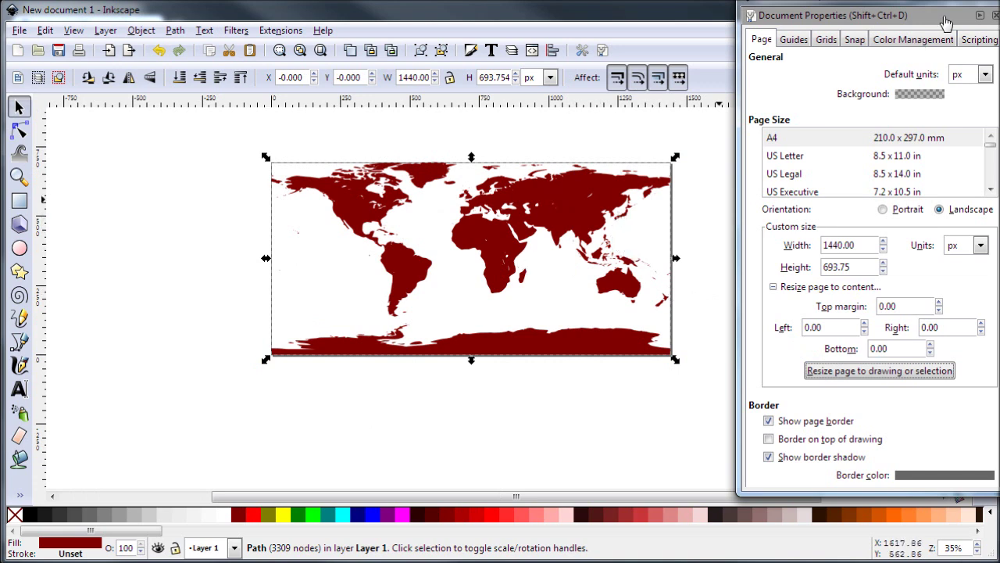
{"action": "left_click_drag", "start_coordinate": [911, 5], "coordinate": [851, 23]}
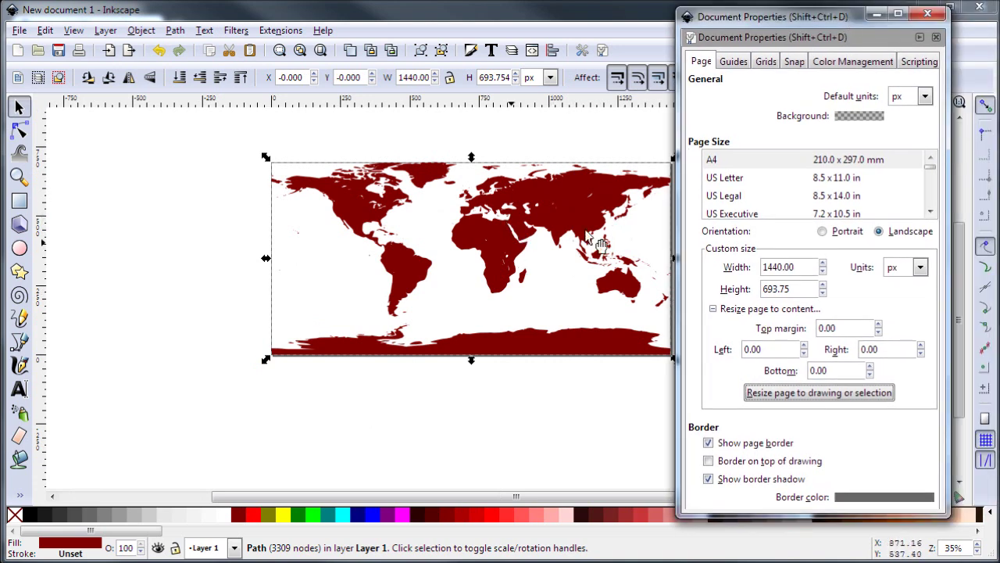
{"action": "left_click", "coordinate": [927, 14]}
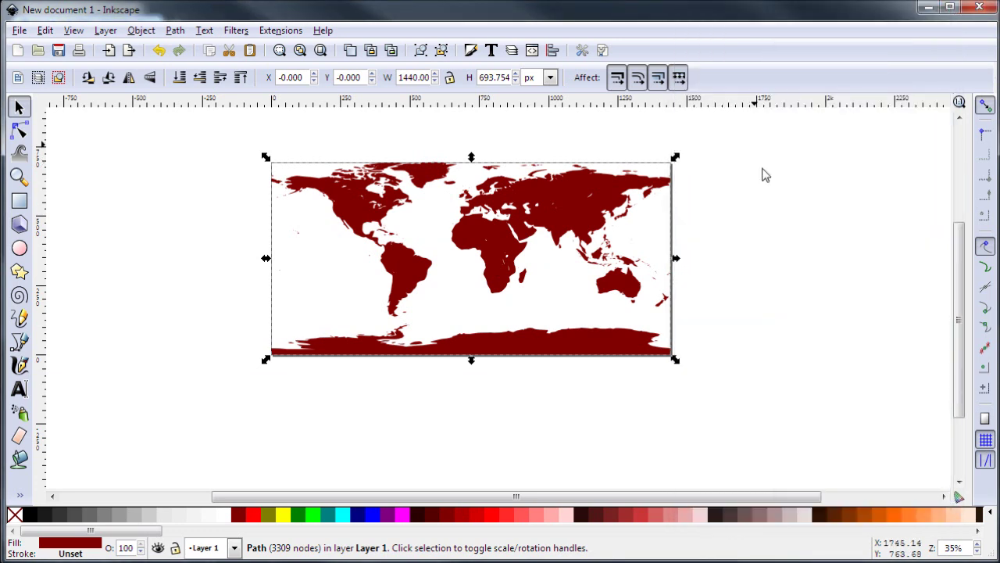
{"action": "left_click", "coordinate": [750, 203]}
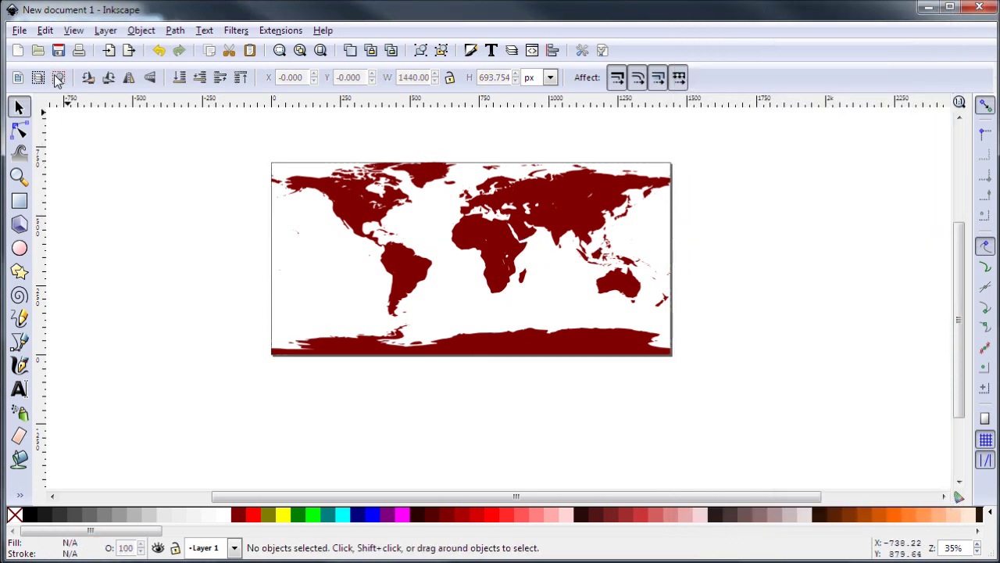
Save the drawing as map.svg in Tutorials > Bitmap to Vector.
{"action": "left_click", "coordinate": [19, 30]}
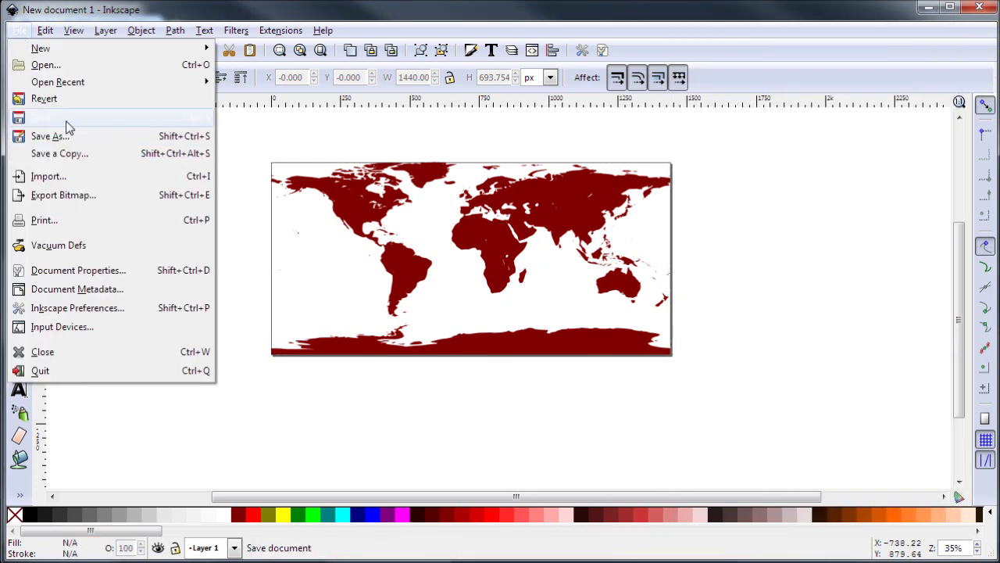
{"action": "left_click", "coordinate": [62, 119]}
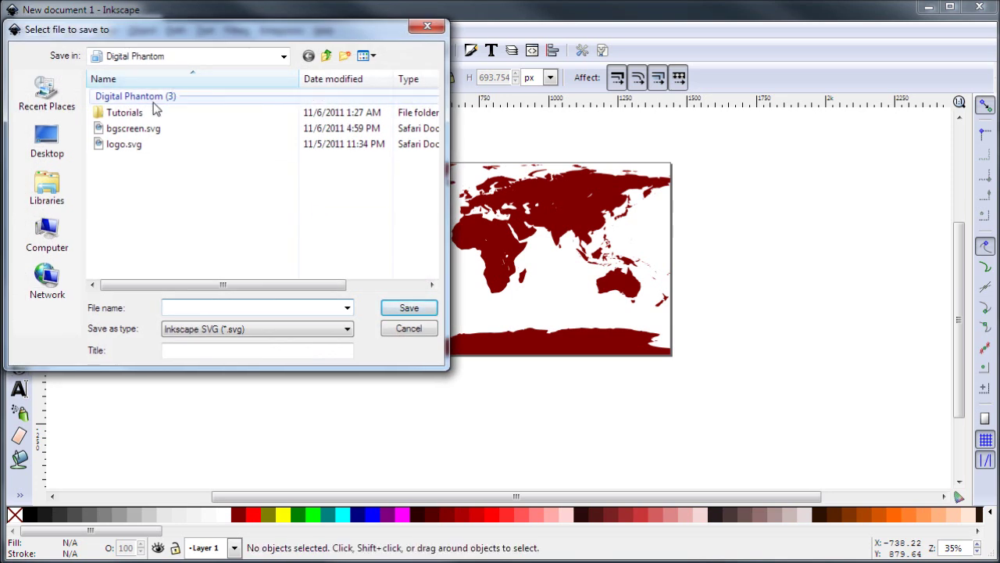
{"action": "left_click", "coordinate": [154, 112]}
{"action": "double_click", "coordinate": [154, 112]}
{"action": "double_click", "coordinate": [150, 100]}
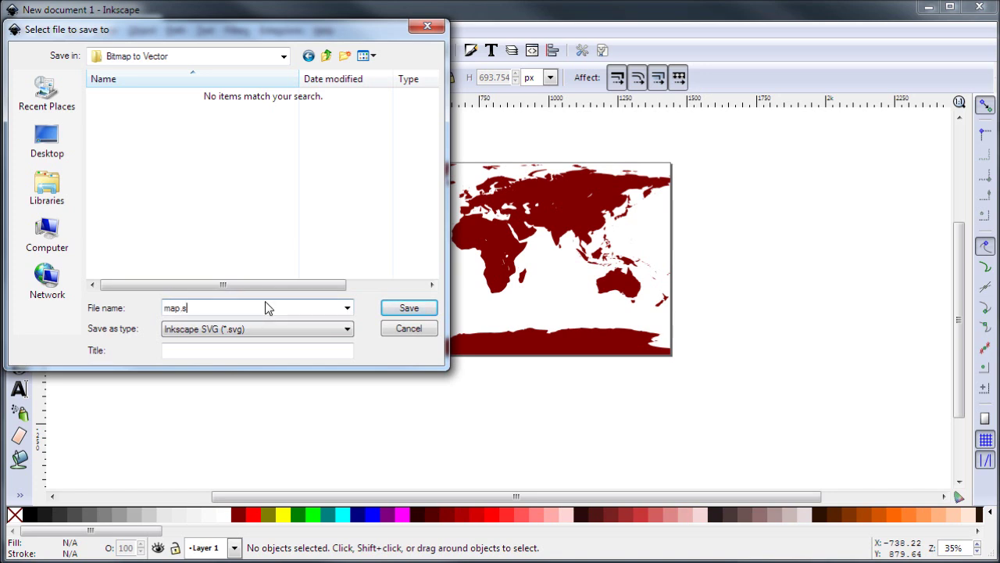
{"action": "left_click", "coordinate": [411, 309]}
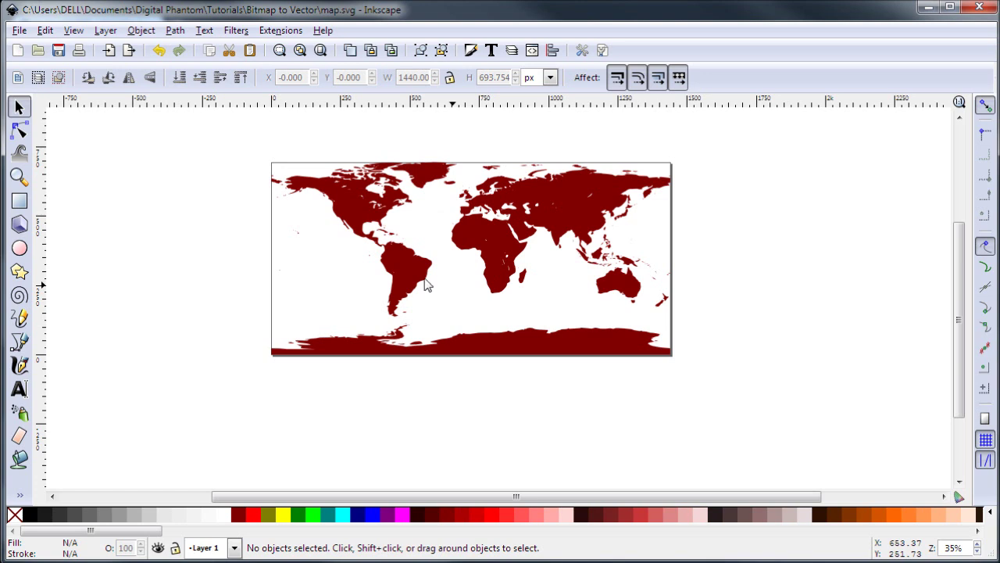
Recolor the map path to 90% Gray and save with Ctrl+S.
{"action": "left_click", "coordinate": [360, 211]}
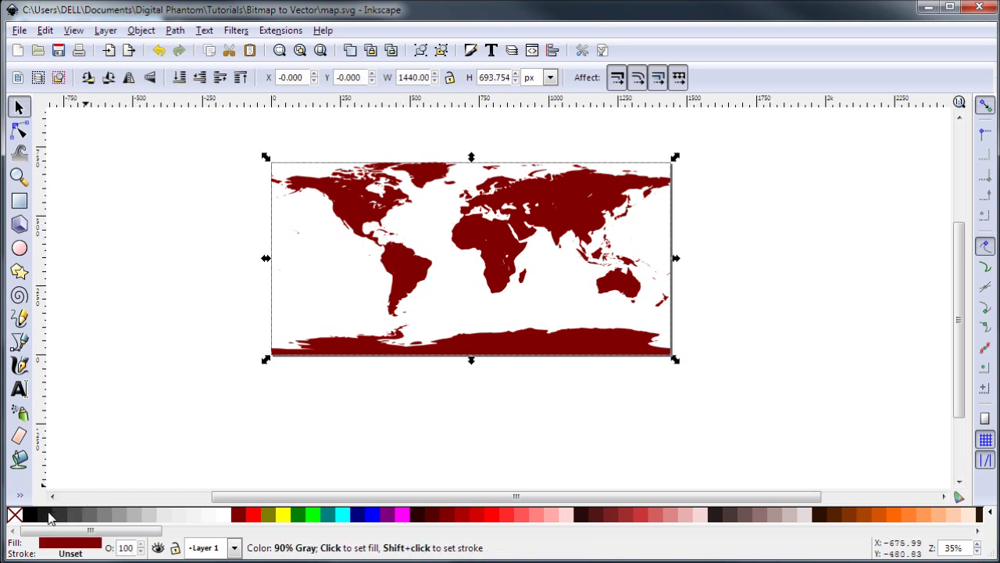
{"action": "left_click", "coordinate": [48, 518]}
{"action": "left_click", "coordinate": [205, 269]}
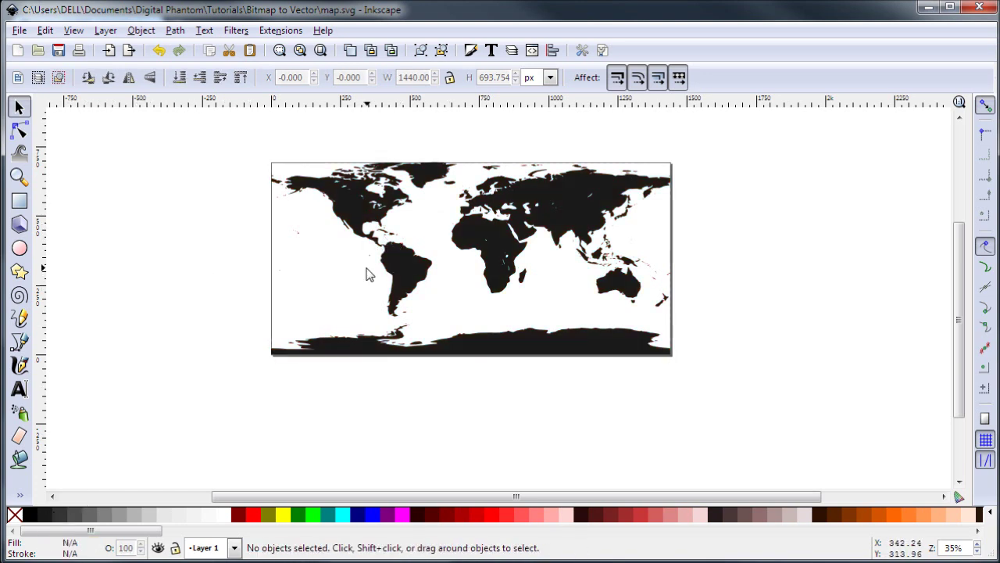
{"action": "key", "text": "ctrl+s"}
{"action": "left_click_drag", "start_coordinate": [534, 277], "coordinate": [589, 301]}
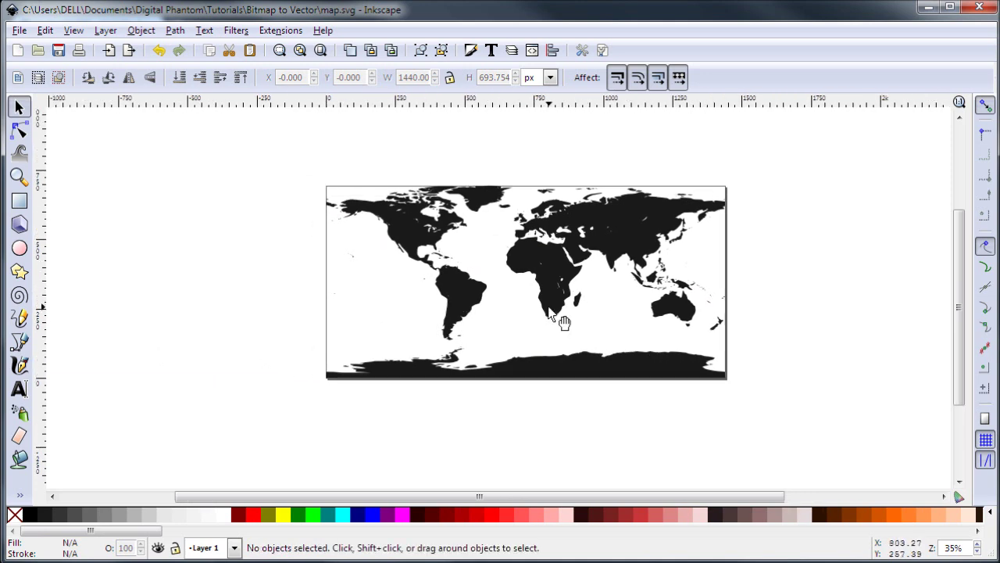